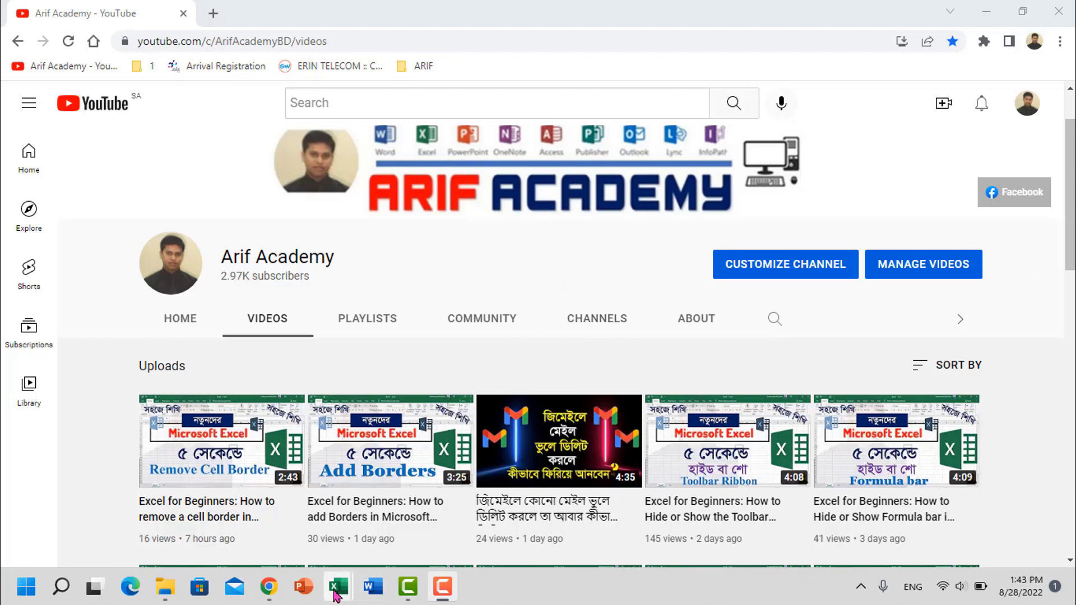
# Switch to the Excel workbook Uniform Order List_Buraidah Mall. 2021 and go through the UOL-2021 list down to its end.
pyautogui.moveTo(338, 587)
pyautogui.click(453, 525)
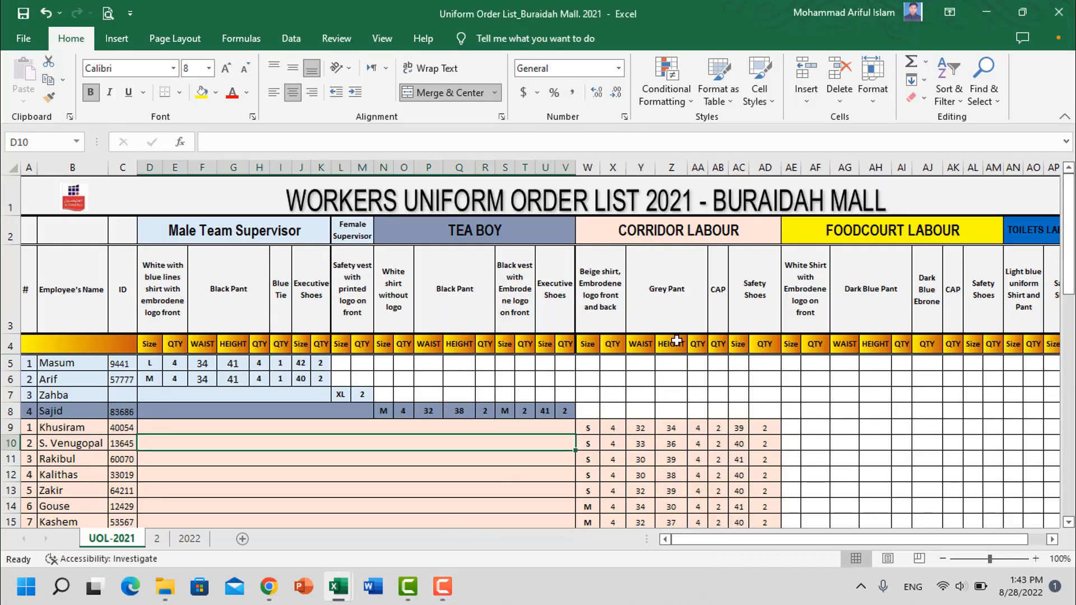
pyautogui.scroll(-4, 679, 345)
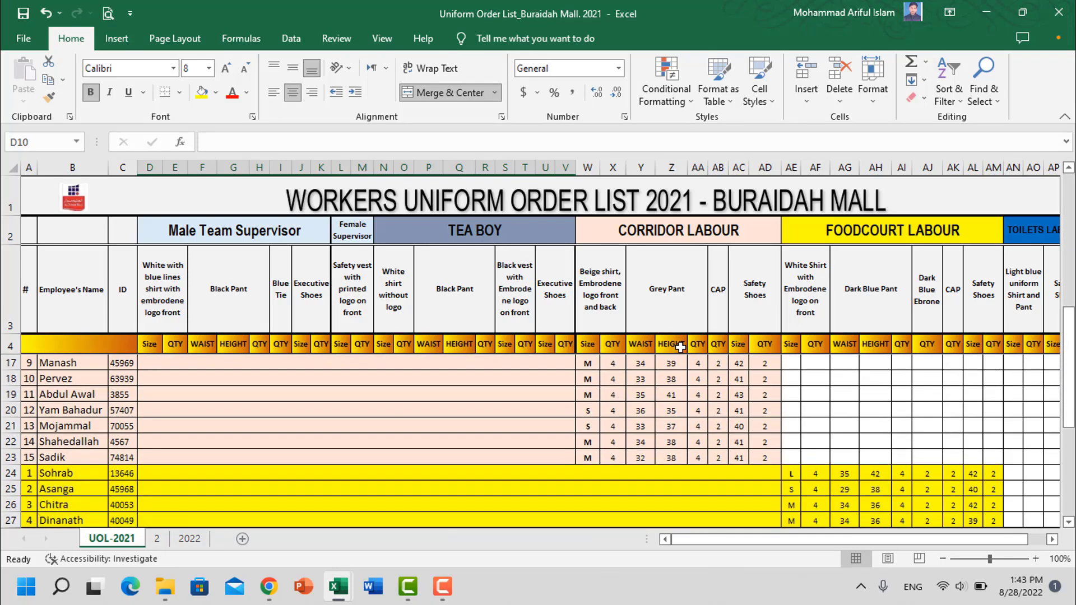
pyautogui.scroll(-4, 680, 347)
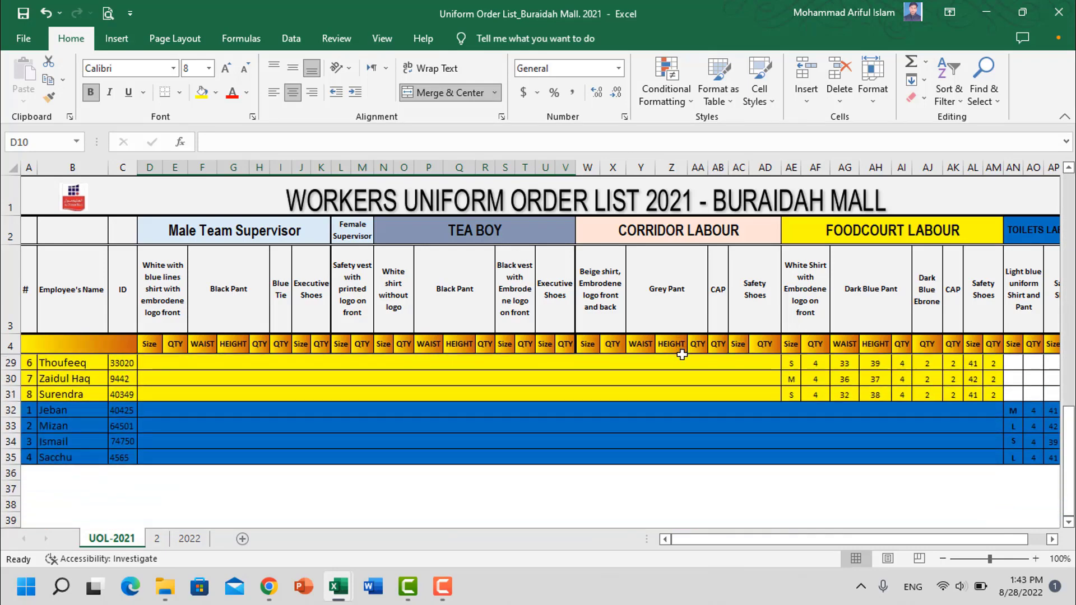
pyautogui.scroll(-1, 682, 354)
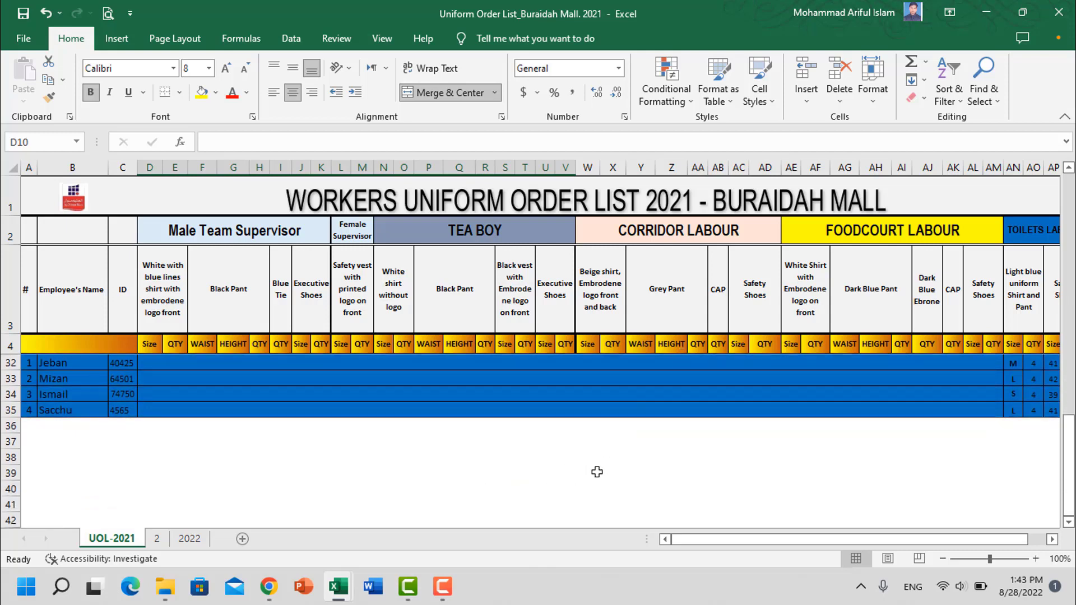
# Draw a rectangle about 3.19" wide and 0.54" high in the empty rows below the list, around rows 38 to 40.
pyautogui.click(117, 38)
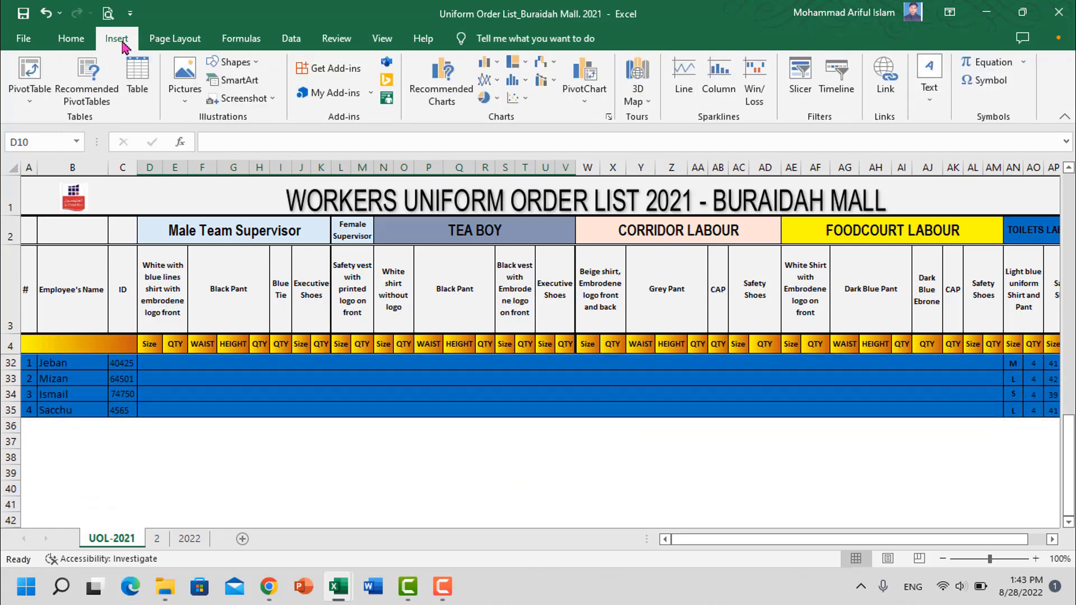
pyautogui.click(259, 66)
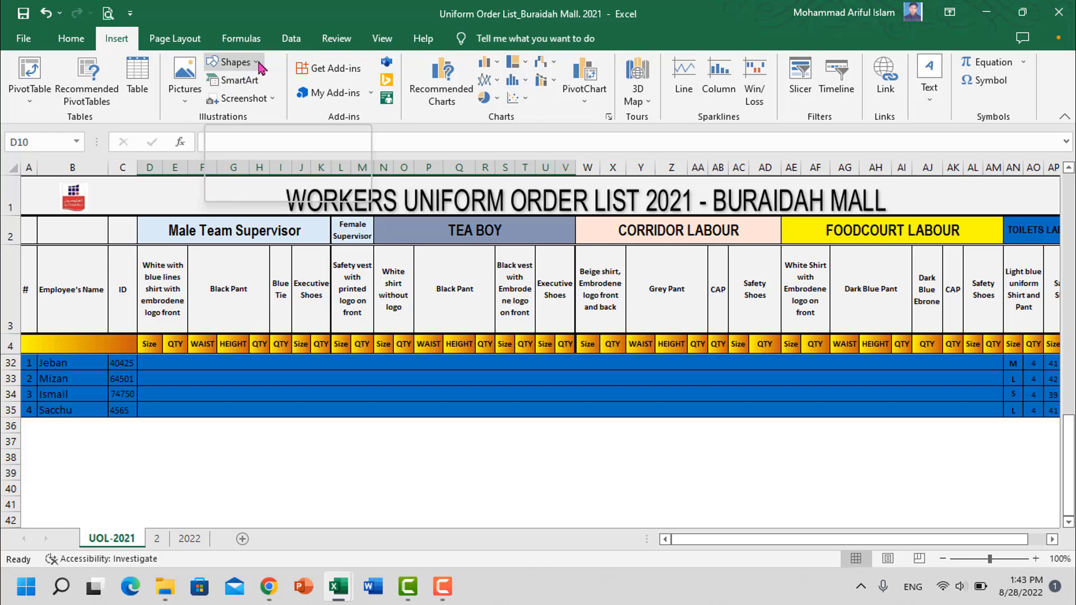
pyautogui.click(255, 64)
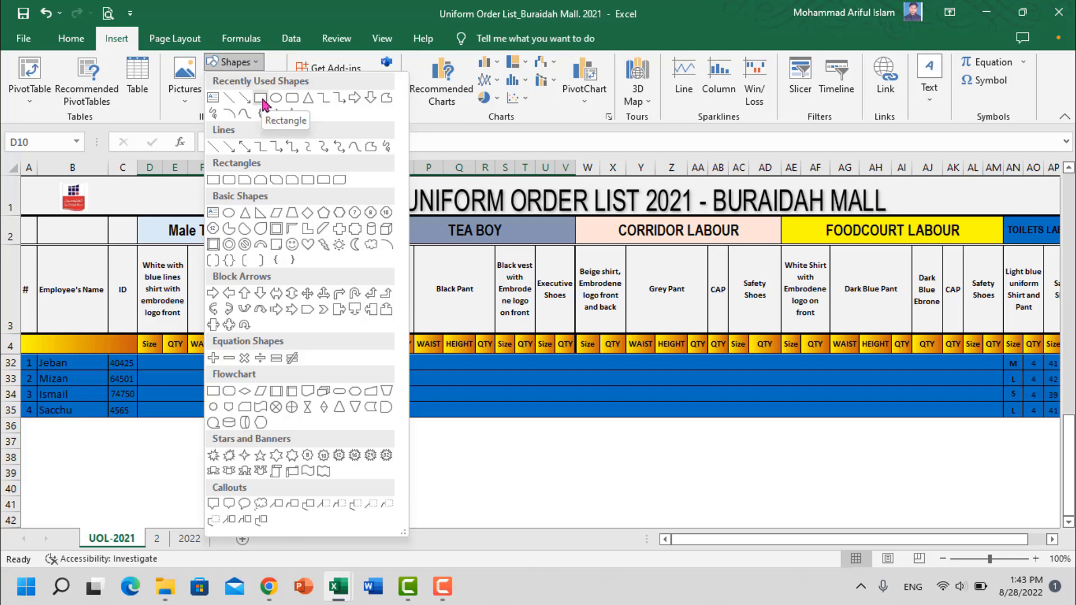
pyautogui.click(261, 99)
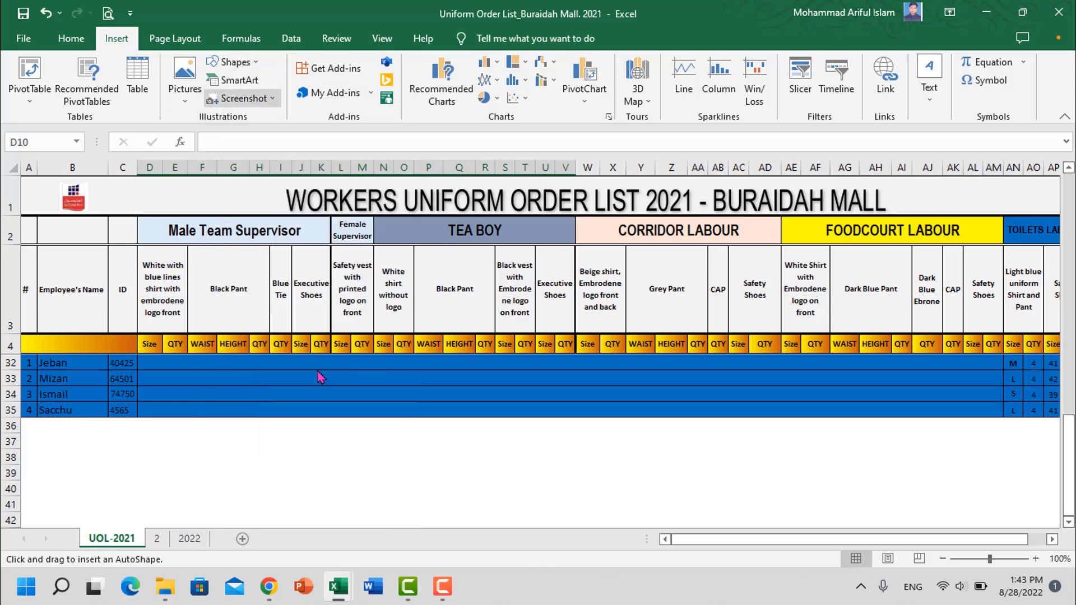
pyautogui.moveTo(350, 454); pyautogui.dragTo(591, 494)
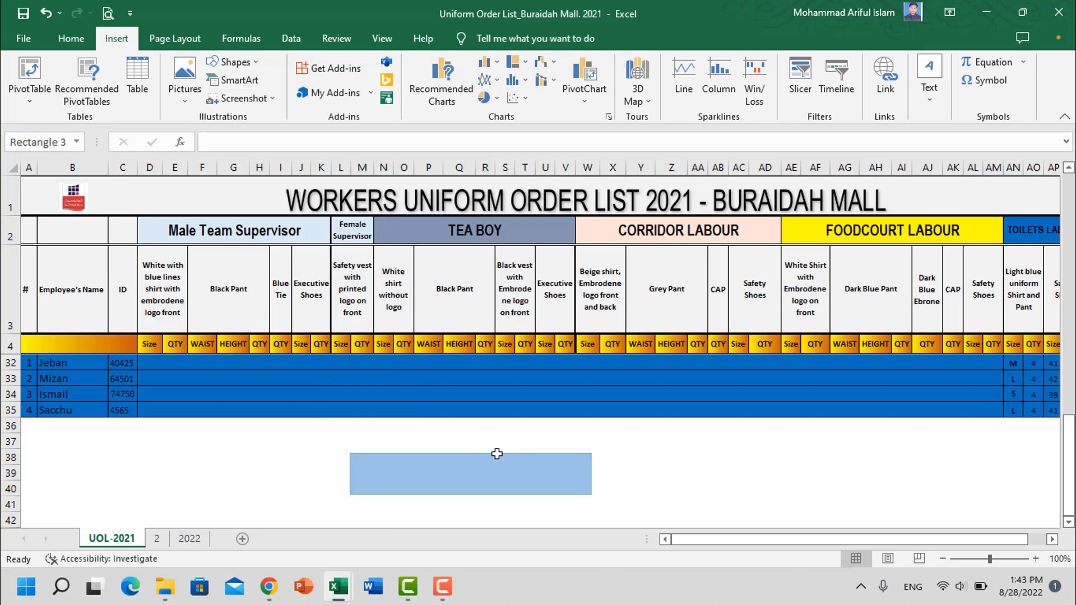
pyautogui.moveTo(496, 454); pyautogui.dragTo(551, 451)
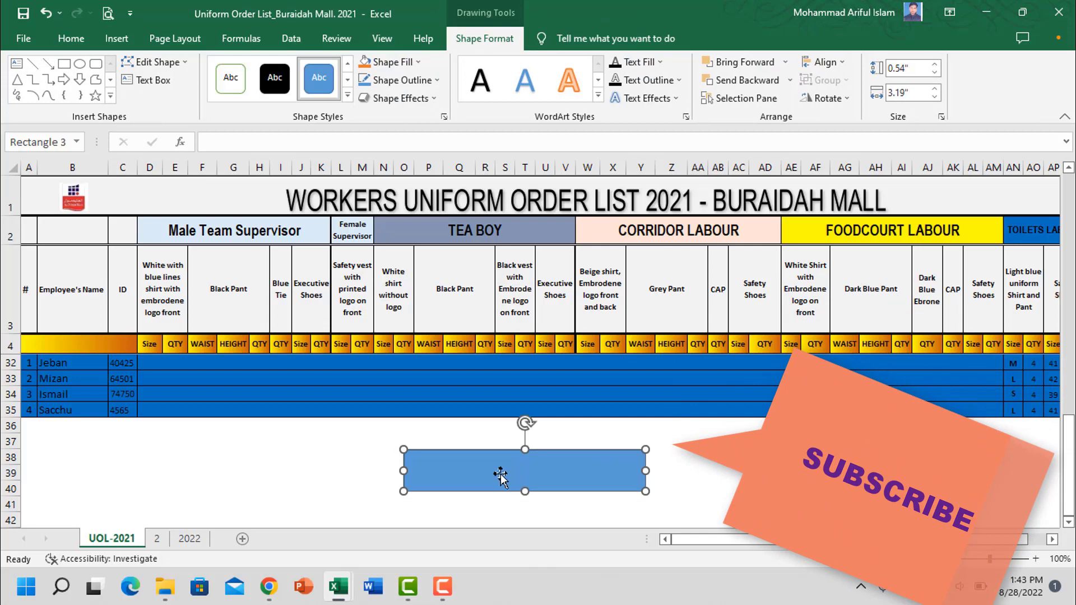
# Add the text "Next" to the rectangle and enlarge it to font size 44.
pyautogui.rightClick(500, 474)
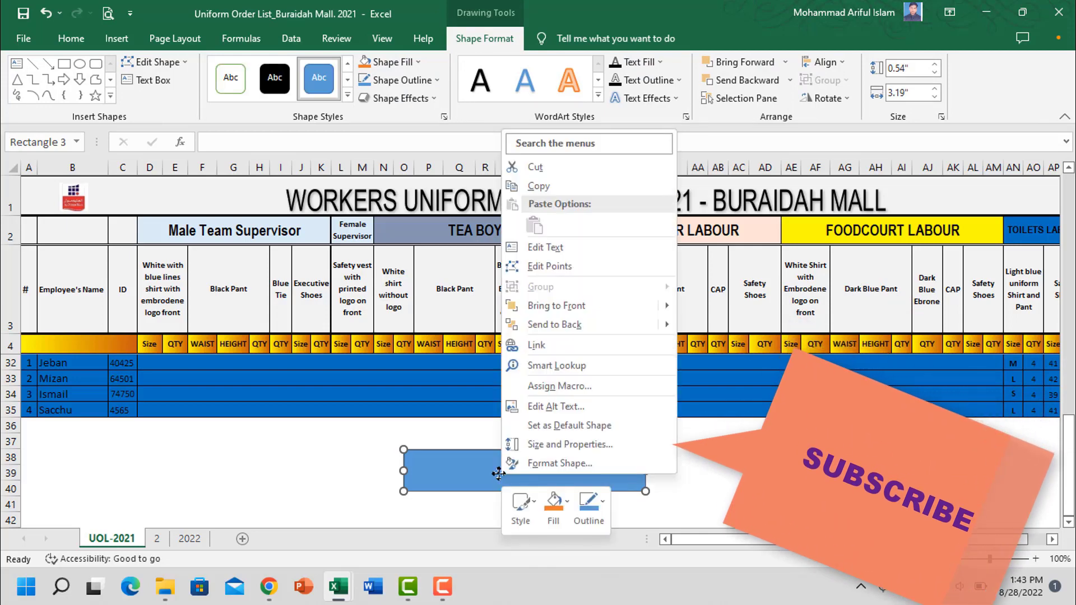
pyautogui.click(605, 254)
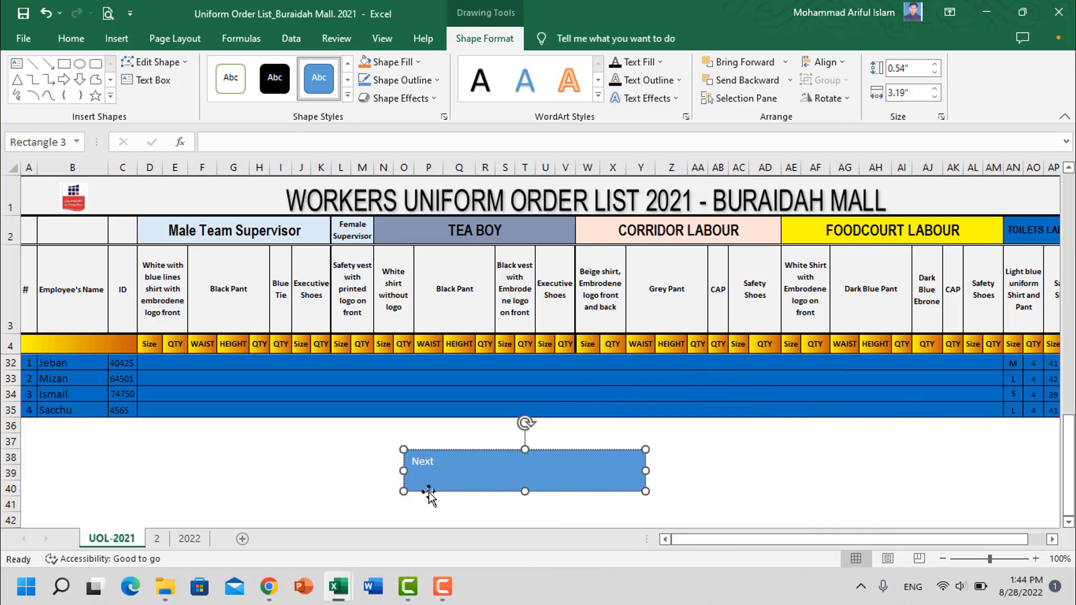
pyautogui.rightClick(424, 462)
pyautogui.doubleClick(423, 462)
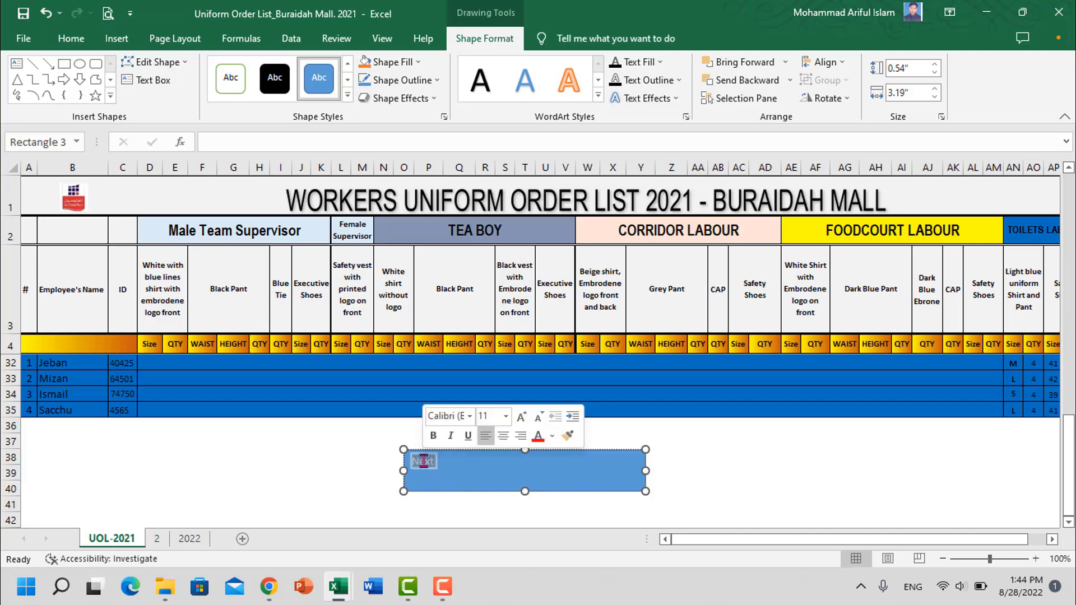
pyautogui.click(72, 40)
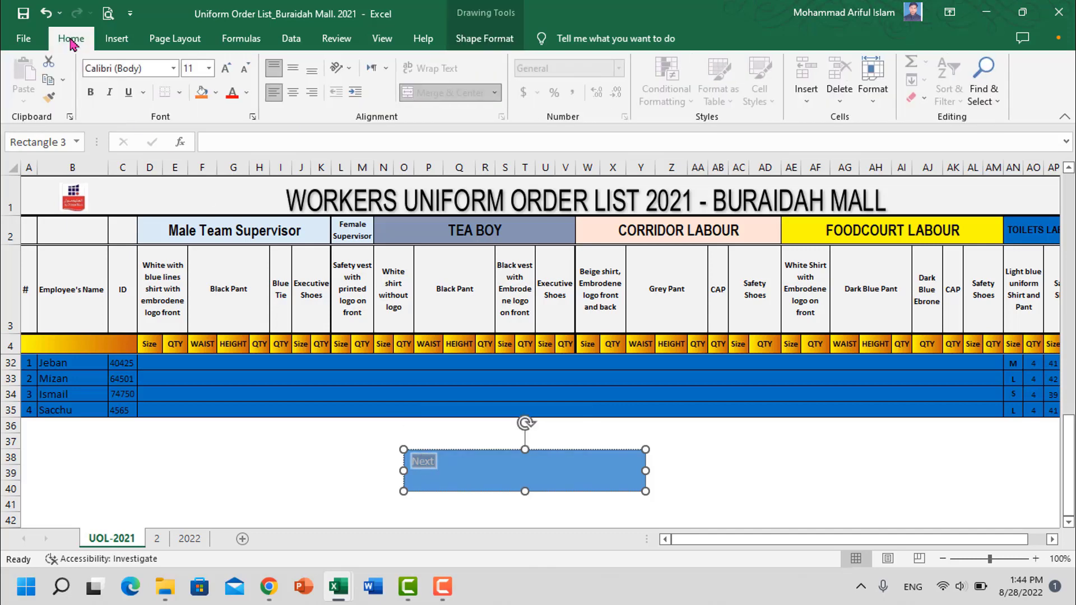
pyautogui.click(226, 70)
pyautogui.click(226, 70)
pyautogui.click(226, 70)
pyautogui.click(226, 70)
pyautogui.click(226, 70)
pyautogui.click(226, 70)
pyautogui.click(226, 71)
pyautogui.click(226, 70)
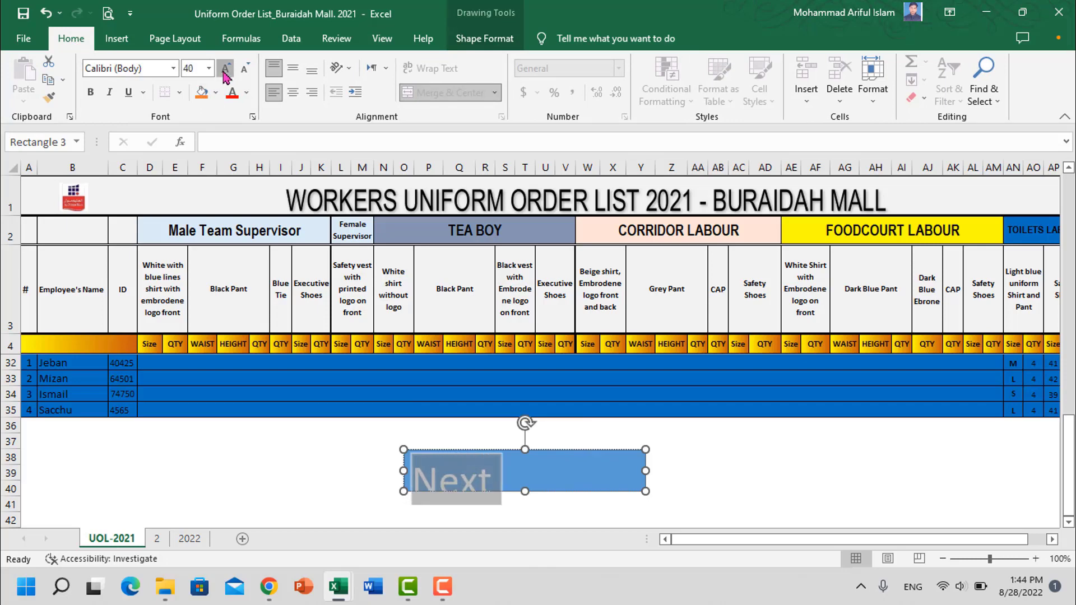
pyautogui.click(226, 71)
pyautogui.press('Escape')
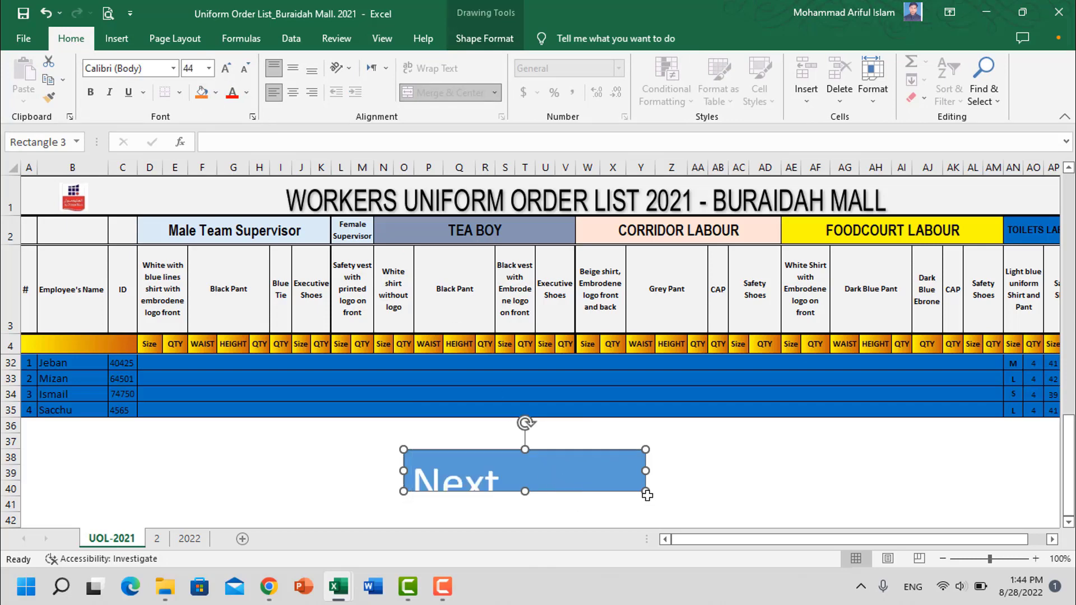
# Resize the rectangle to about 1.52" wide and 0.75" high around its label and centre the text horizontally.
pyautogui.moveTo(647, 494); pyautogui.dragTo(604, 445)
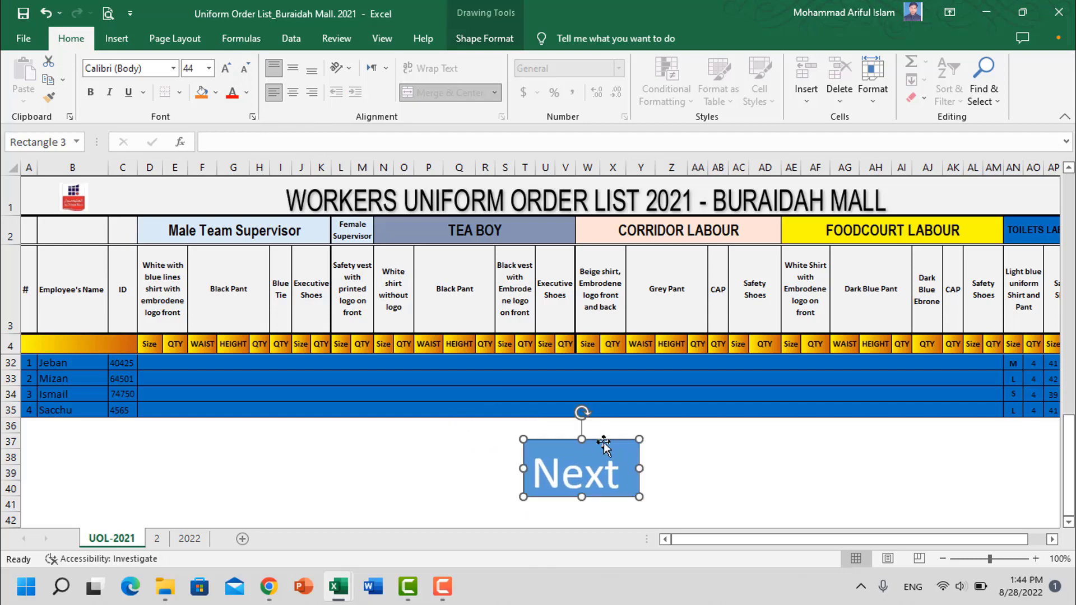
pyautogui.click(583, 470)
pyautogui.click(292, 93)
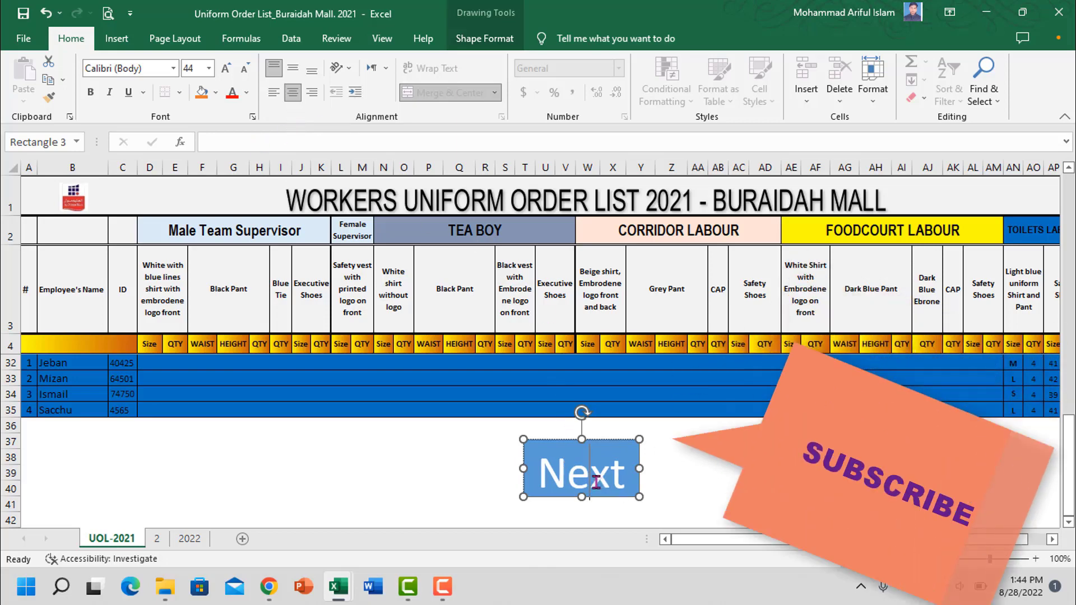
# Change the font of the "Next" label to Abadi.
pyautogui.moveTo(533, 471); pyautogui.dragTo(628, 475)
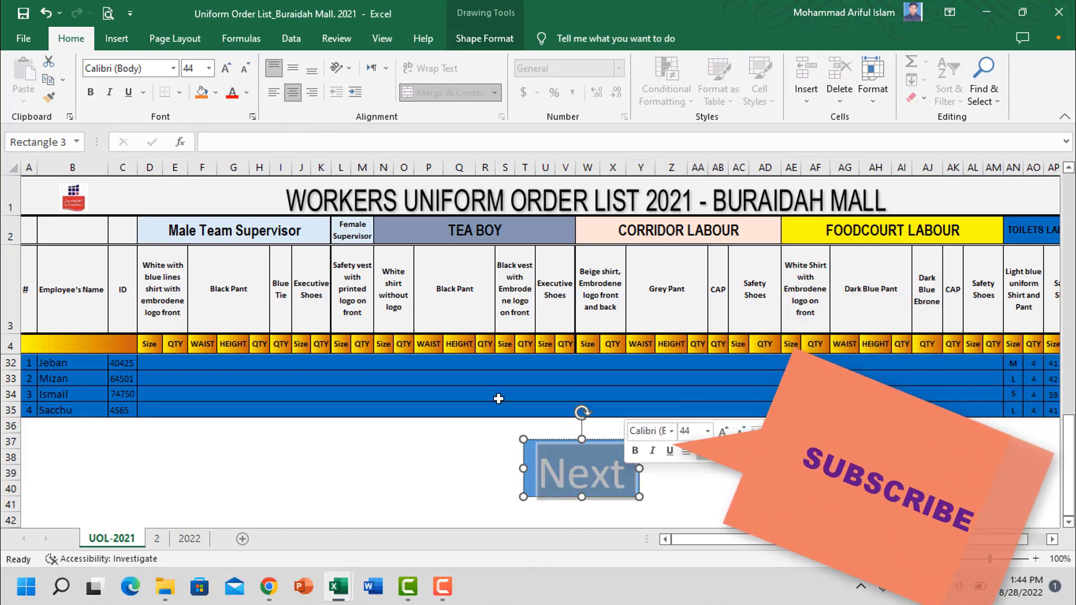
pyautogui.click(176, 72)
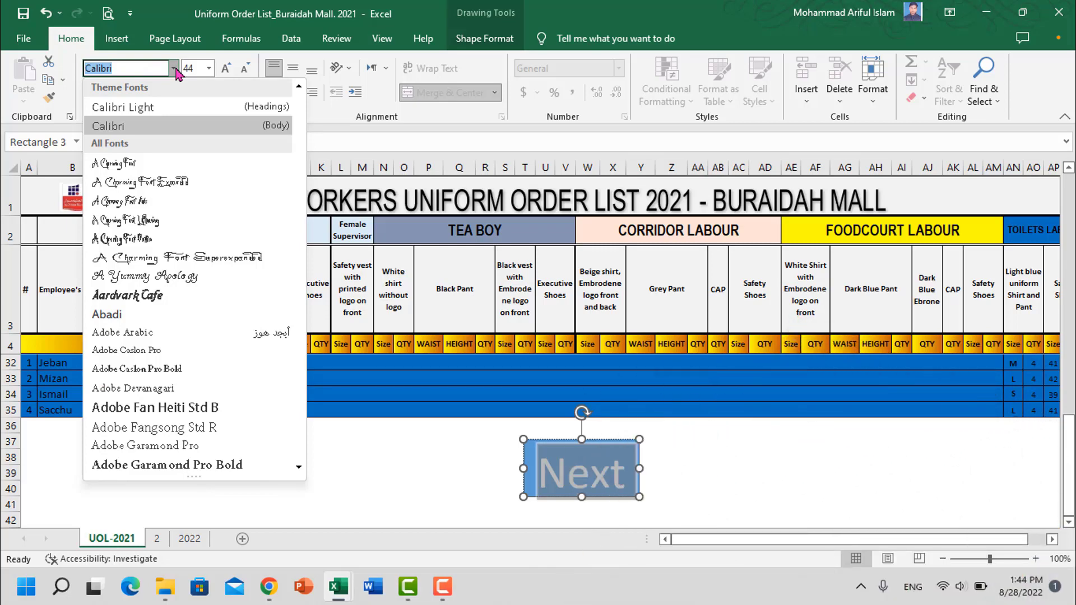
pyautogui.click(117, 317)
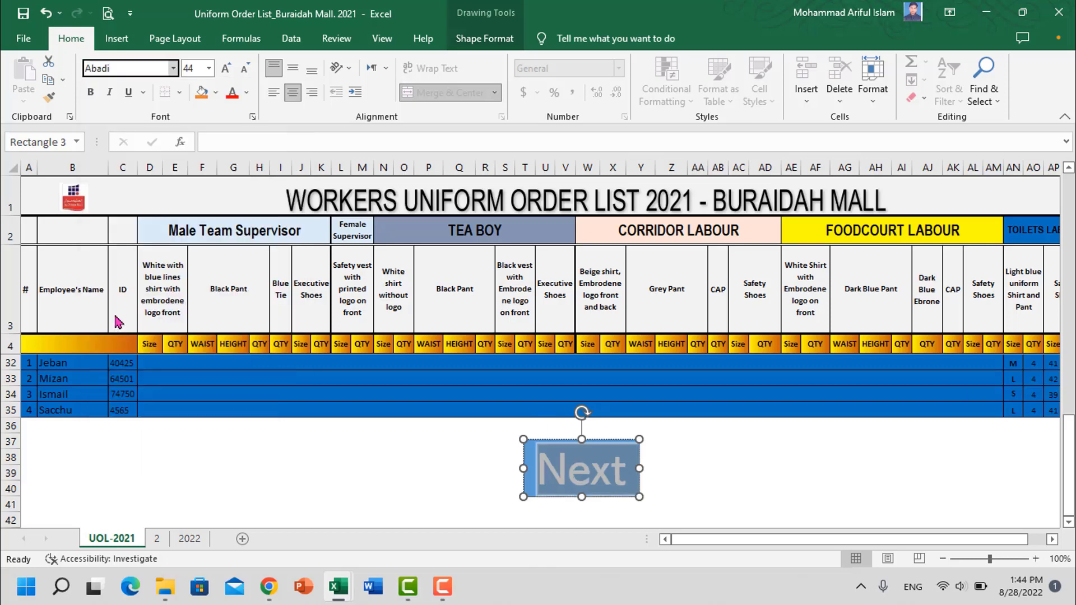
pyautogui.click(586, 486)
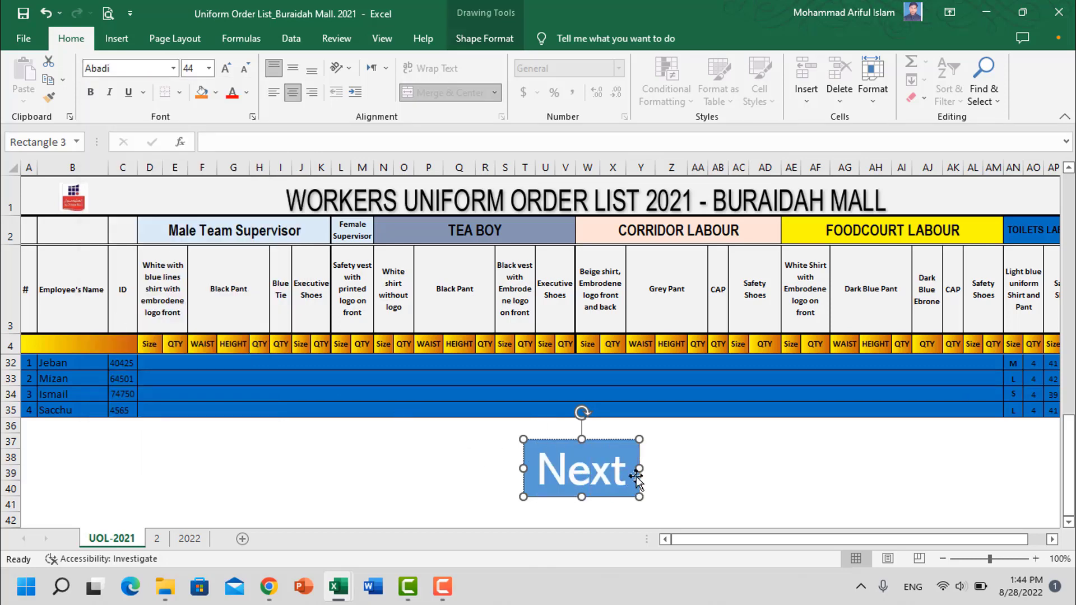
# Remove the outline from the "Next" rectangle.
pyautogui.click(615, 441)
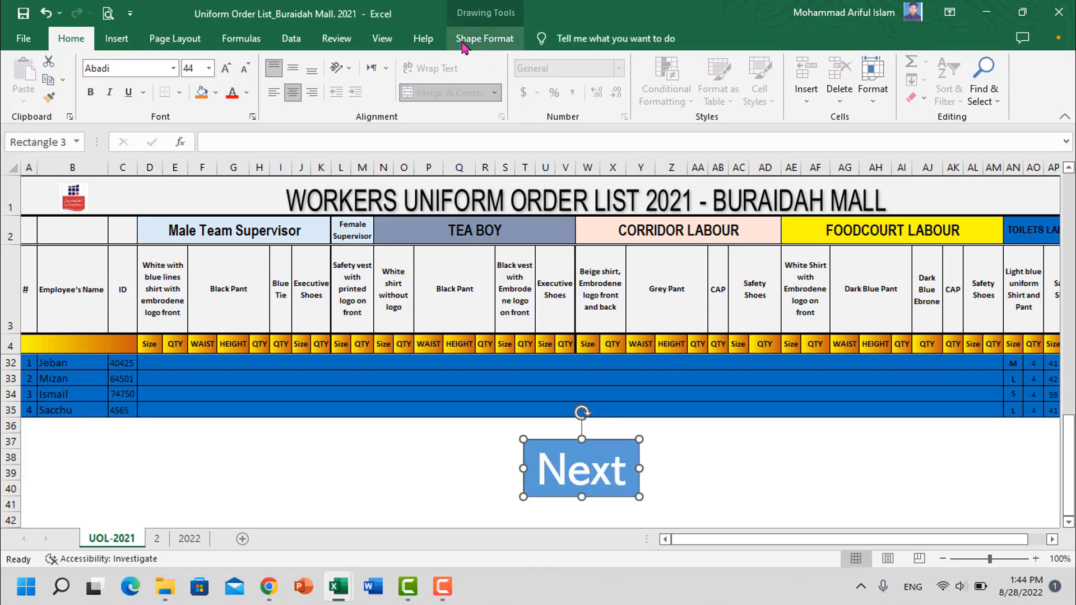
pyautogui.click(503, 45)
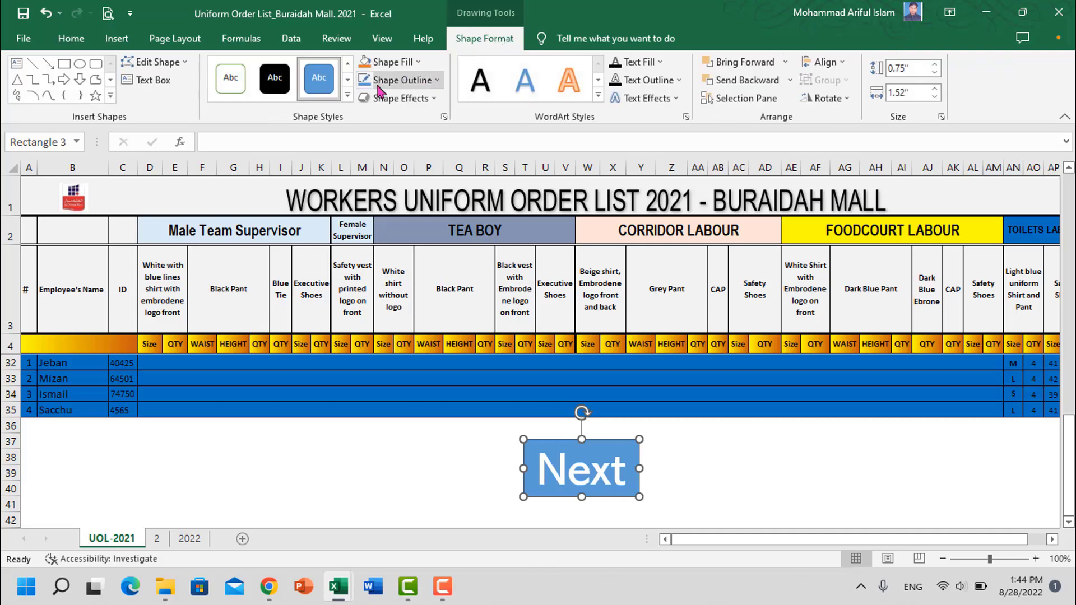
pyautogui.click(435, 82)
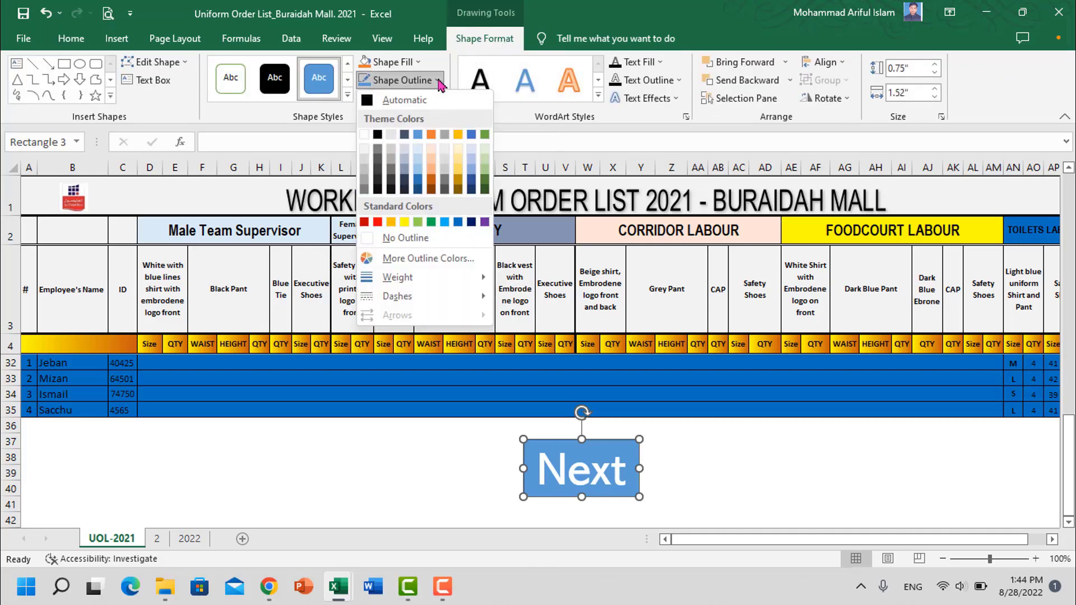
pyautogui.click(406, 239)
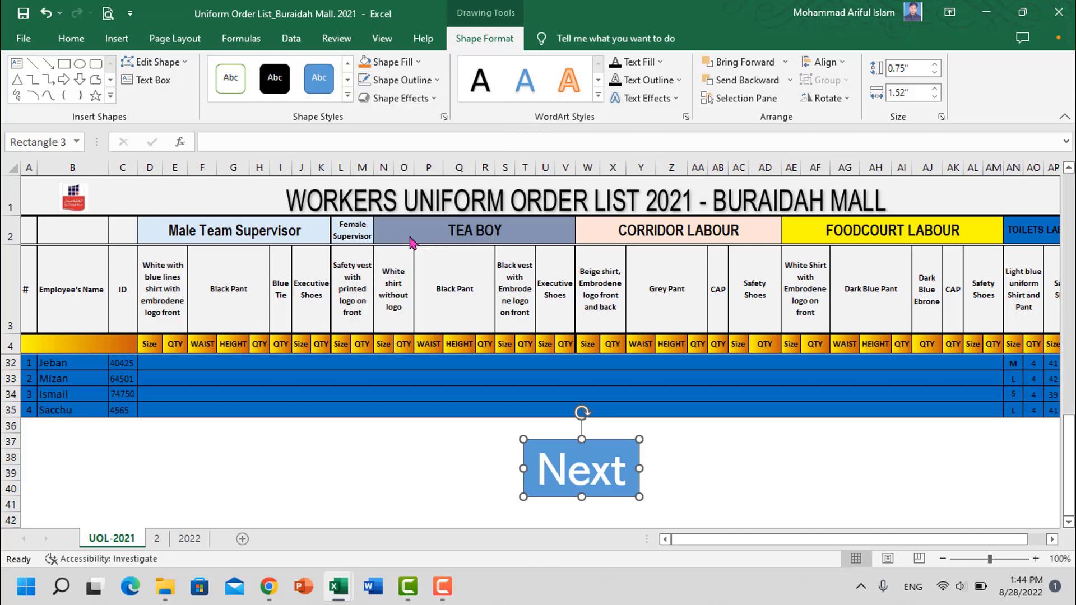
pyautogui.click(430, 470)
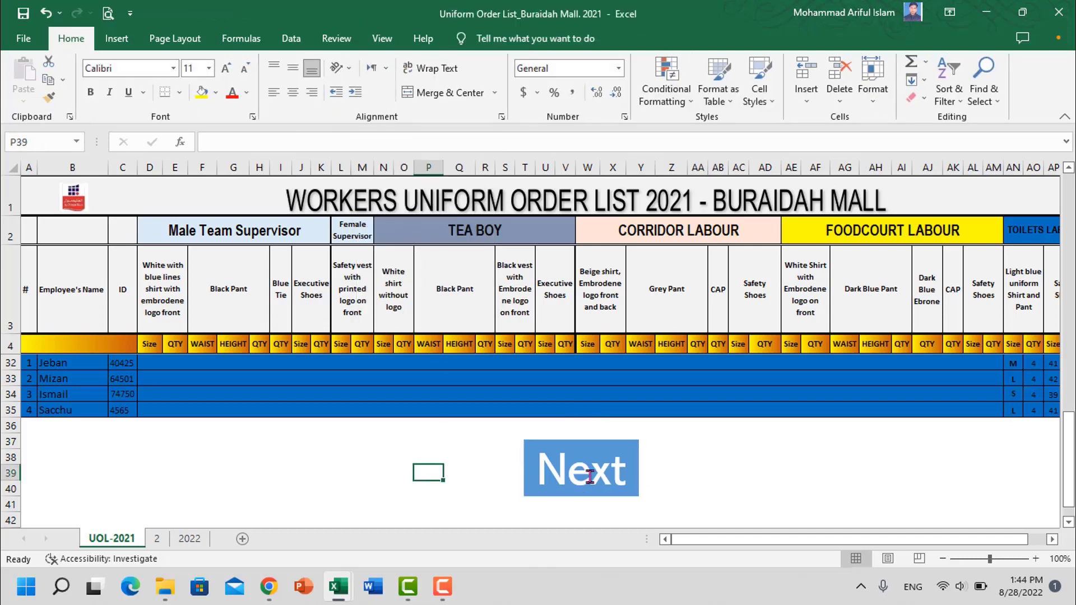
# Insert a hyperlink on the "Next" rectangle that leads to cell A1 of sheet 2 in this document.
pyautogui.click(613, 440)
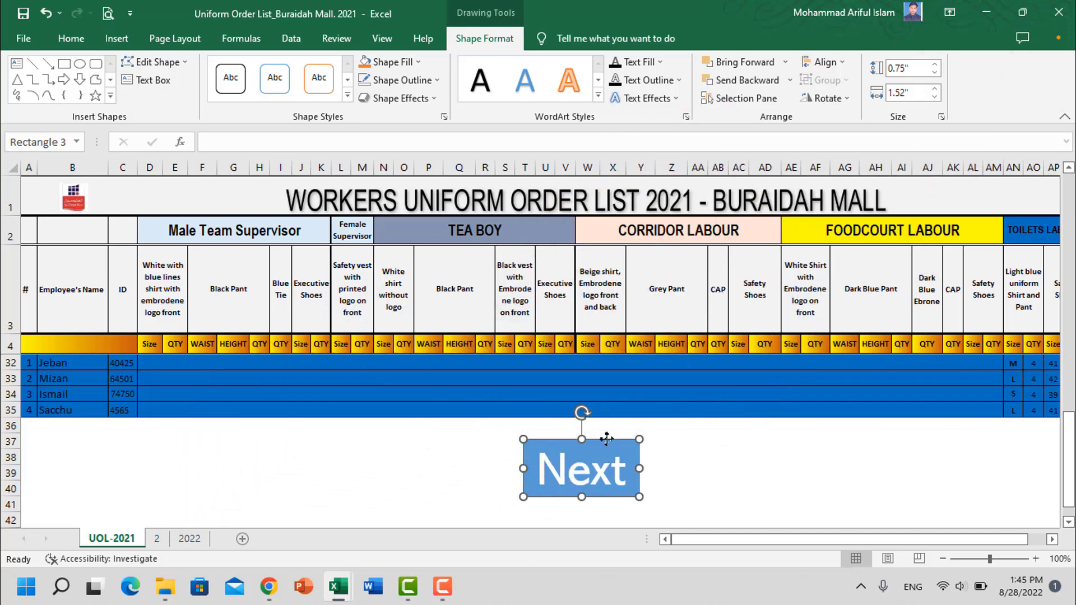
pyautogui.hotkey('ctrl', 'k')
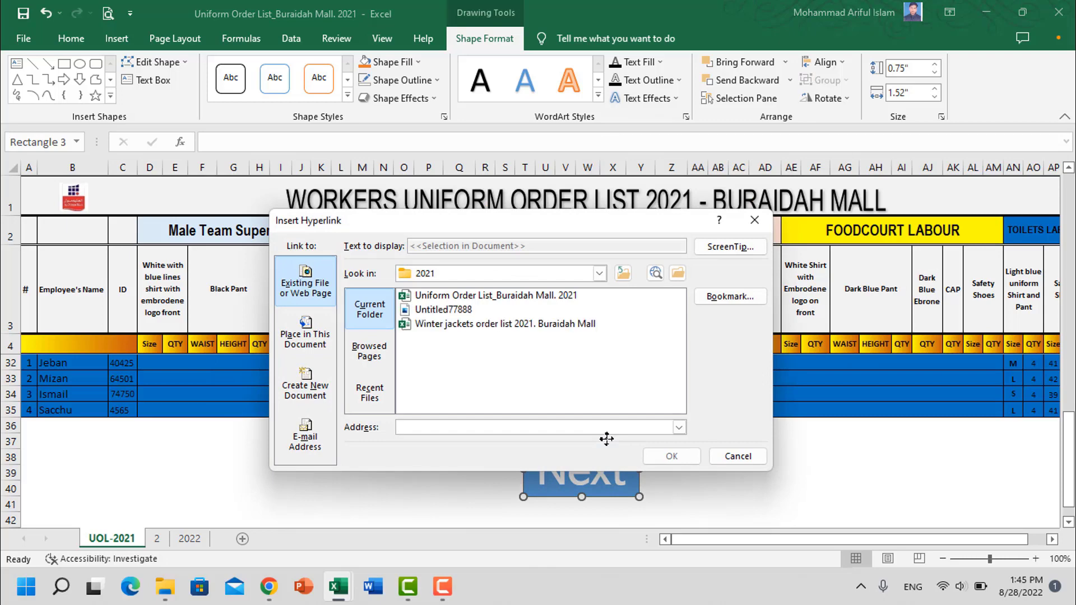
pyautogui.moveTo(422, 223); pyautogui.dragTo(483, 224)
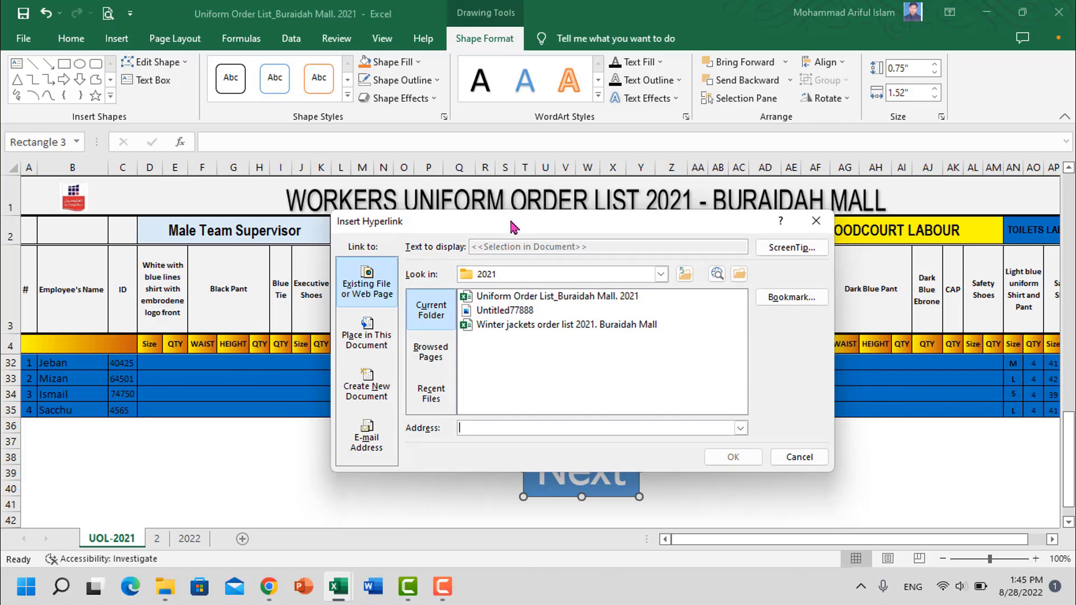
pyautogui.click(371, 348)
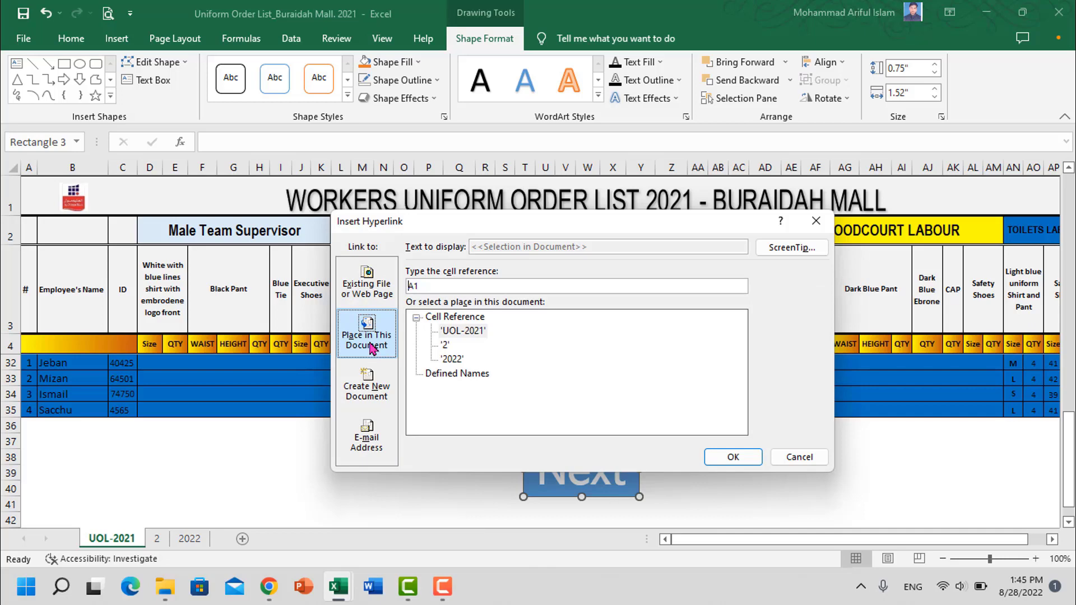
pyautogui.moveTo(485, 225); pyautogui.dragTo(530, 200)
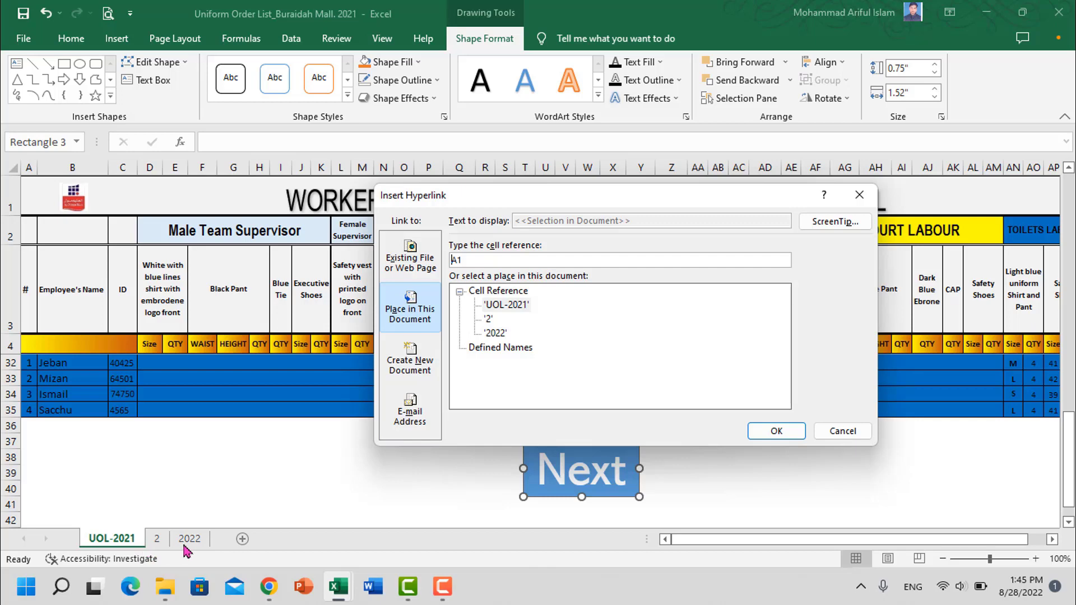
pyautogui.click(488, 319)
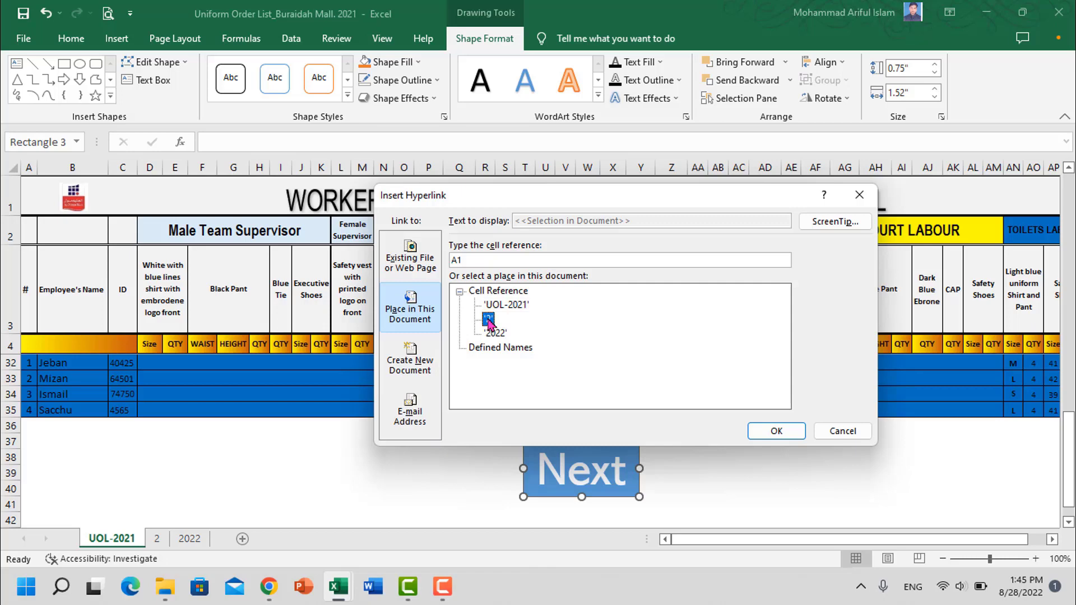
pyautogui.click(776, 436)
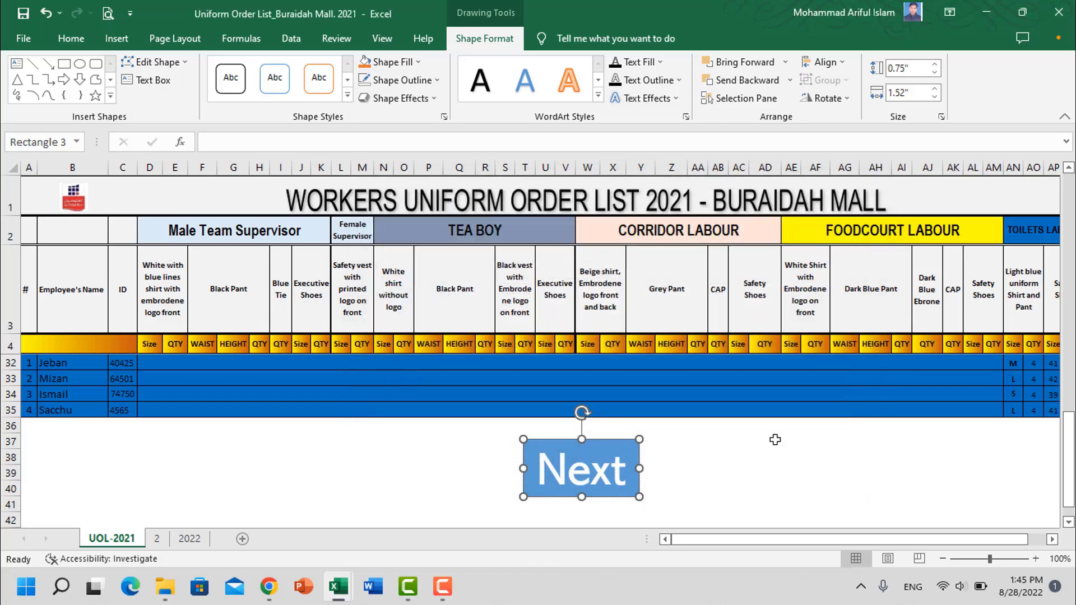
pyautogui.click(877, 470)
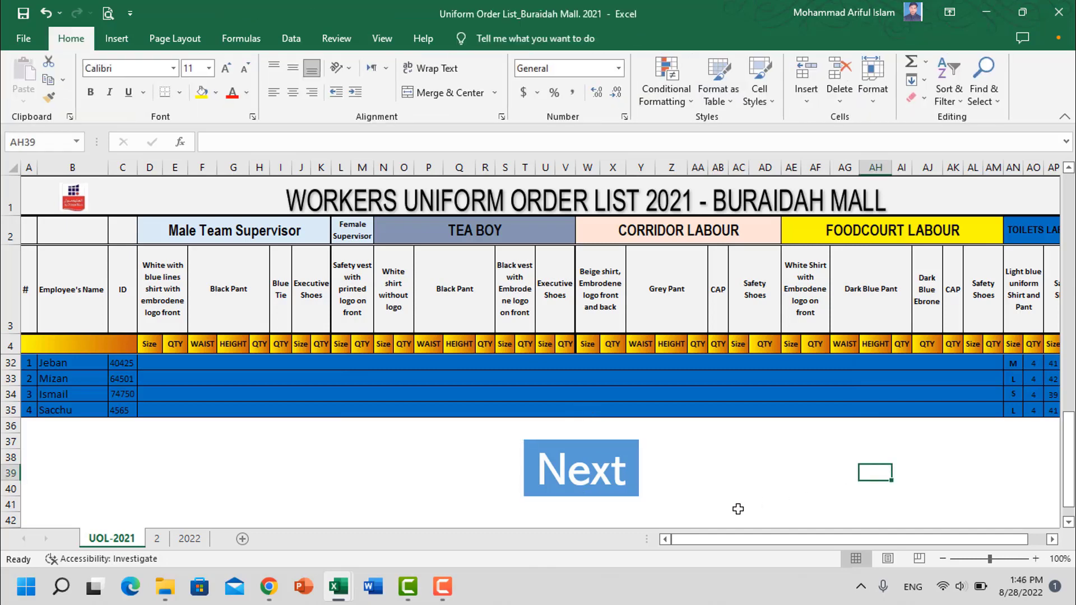
# Follow the "Next" button's link to sheet 2 and draw a rectangle about 2.9" wide and 0.55" high below the table.
pyautogui.click(583, 482)
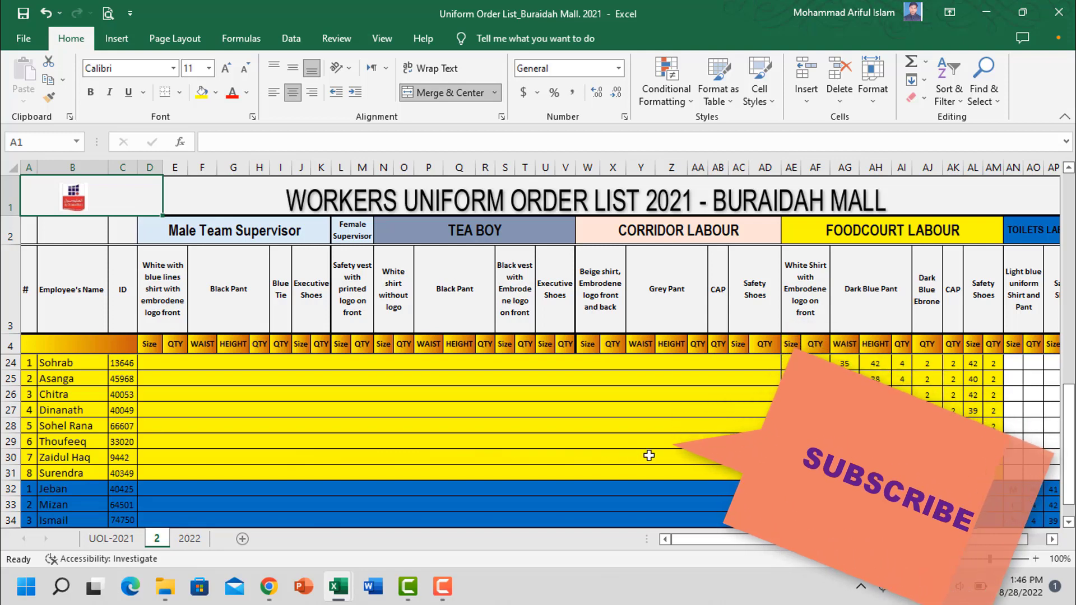
pyautogui.scroll(-3, 649, 456)
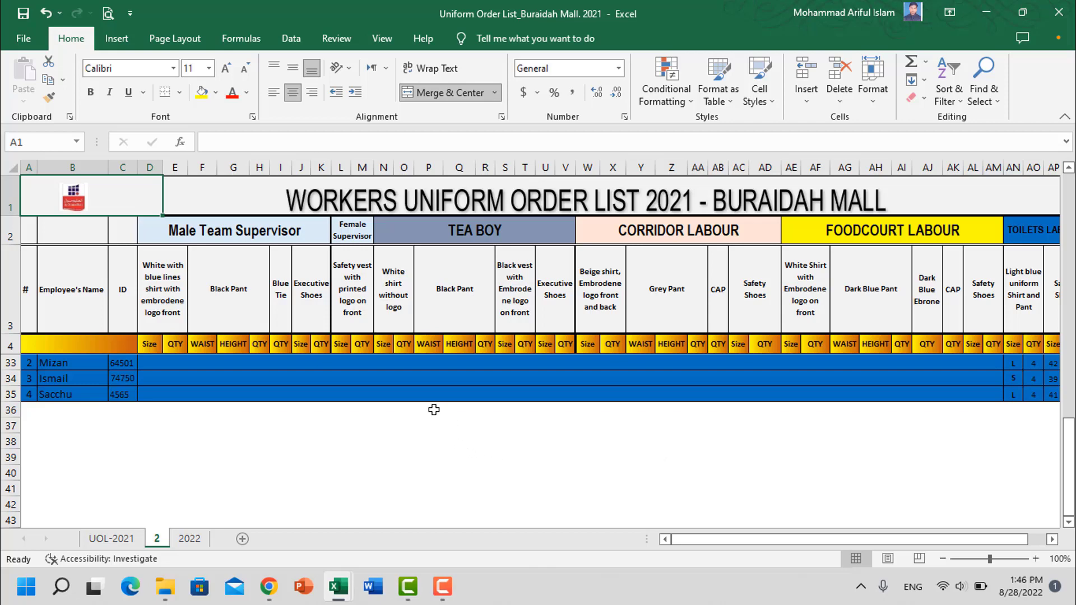
pyautogui.click(115, 39)
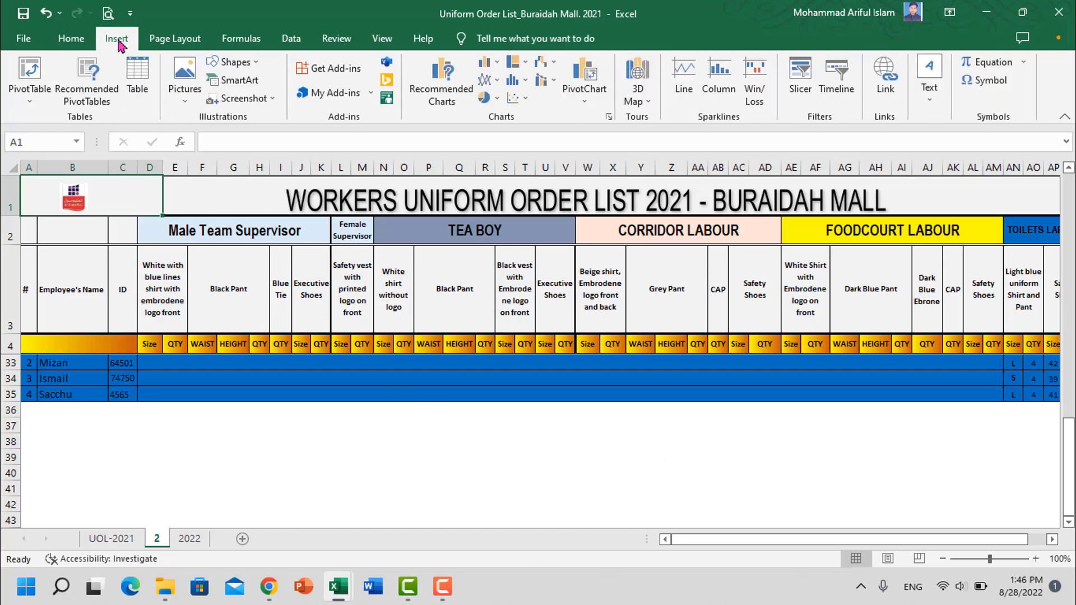
pyautogui.click(258, 65)
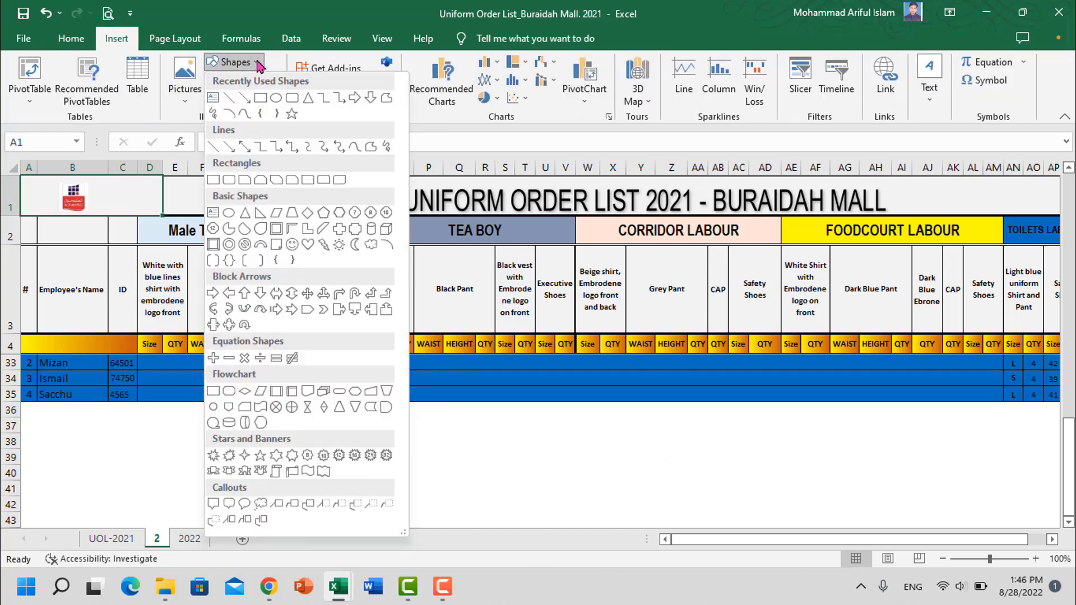
pyautogui.click(261, 100)
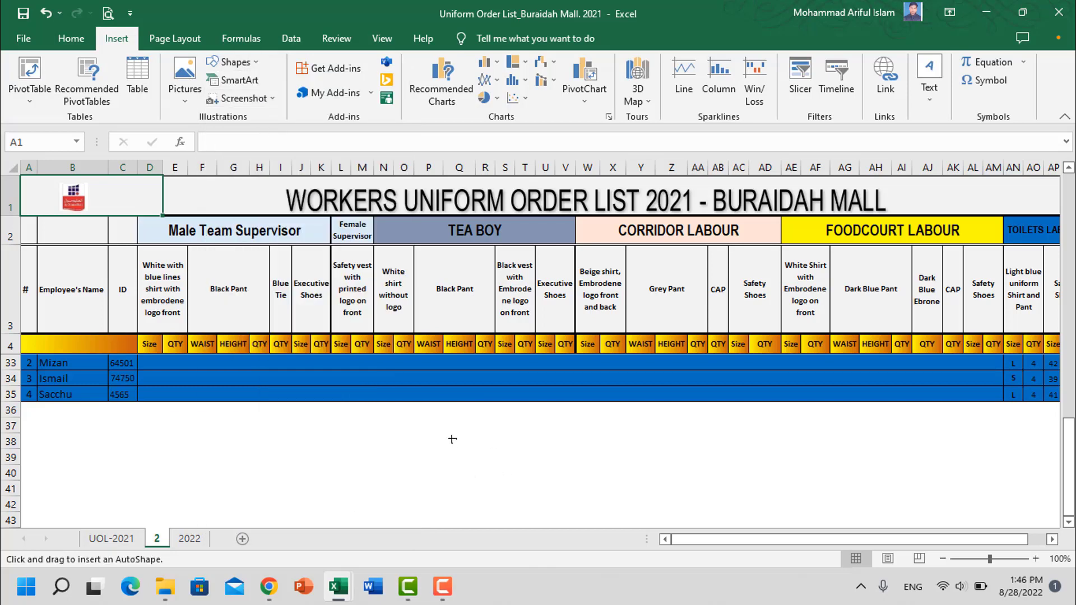
pyautogui.moveTo(453, 434); pyautogui.dragTo(672, 477)
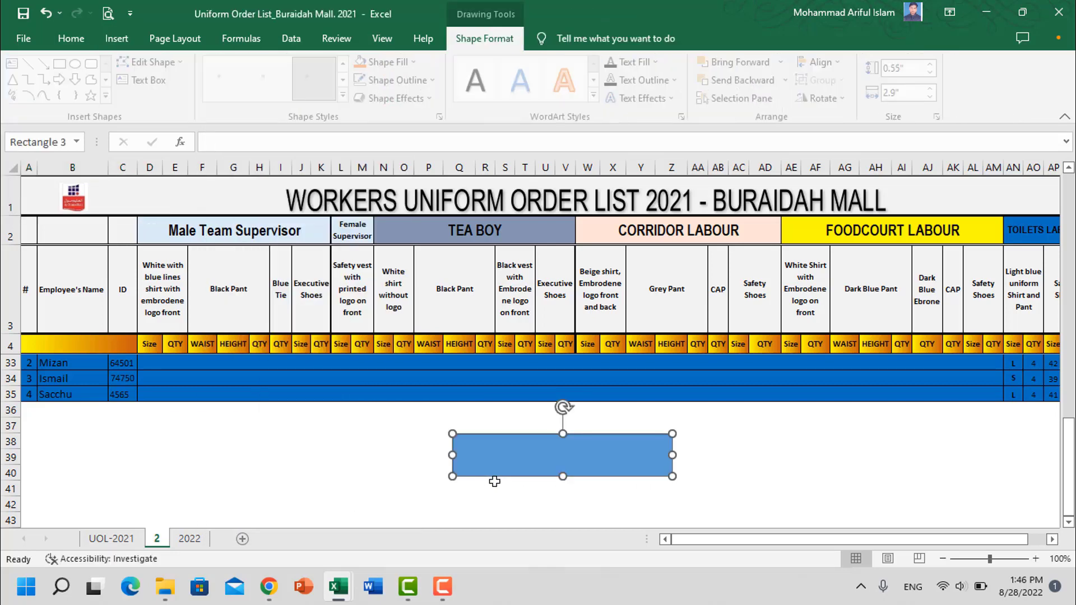
# Add the text "Next" to the new rectangle on sheet 2 and set its font size to 36.
pyautogui.rightClick(528, 453)
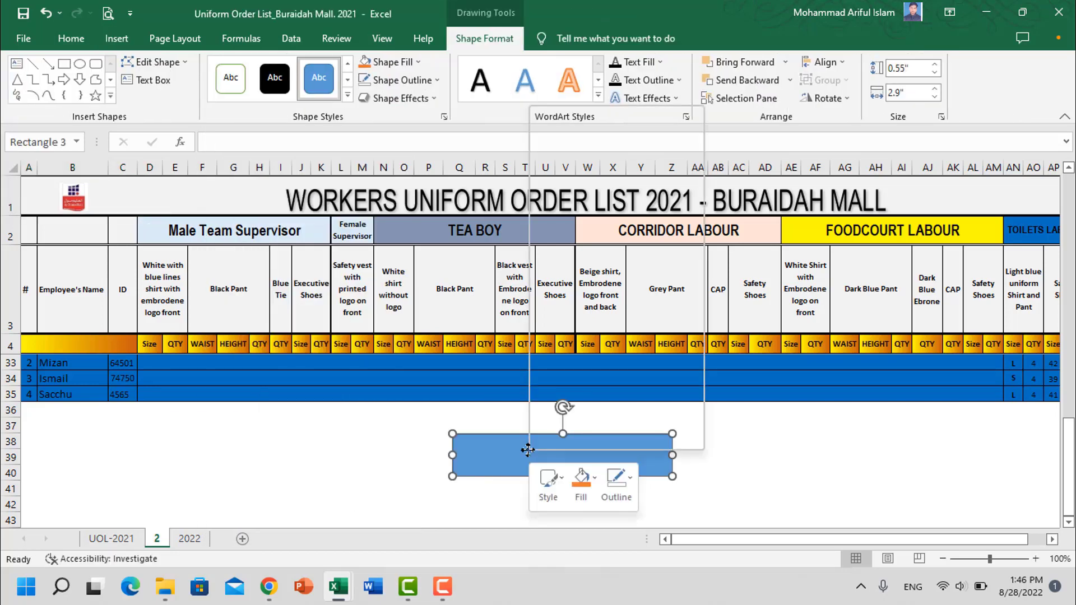
pyautogui.click(579, 228)
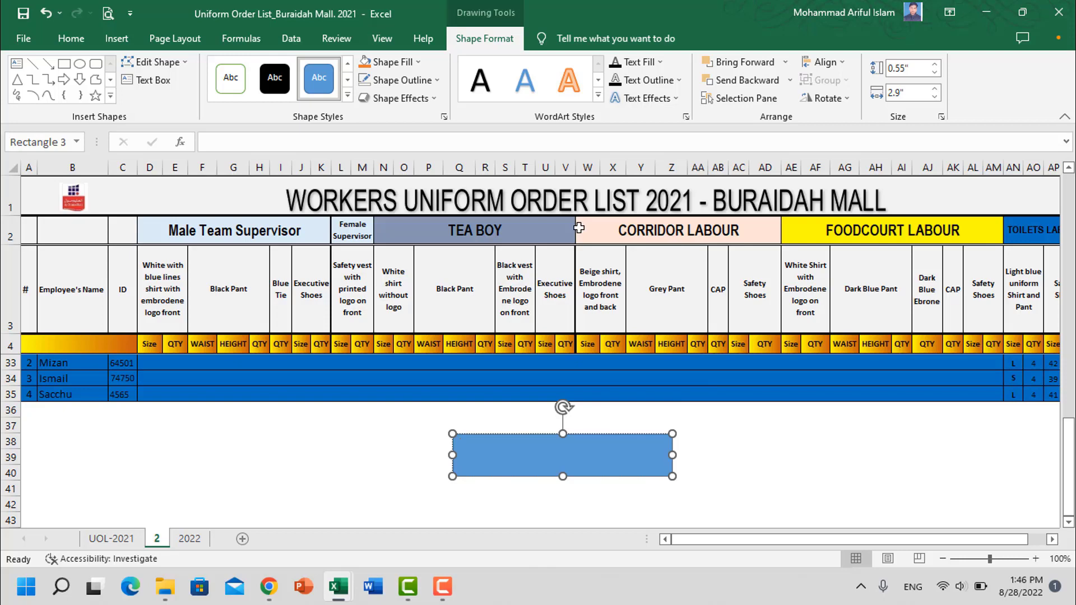
pyautogui.write('Next')
pyautogui.doubleClick(472, 447)
pyautogui.click(71, 39)
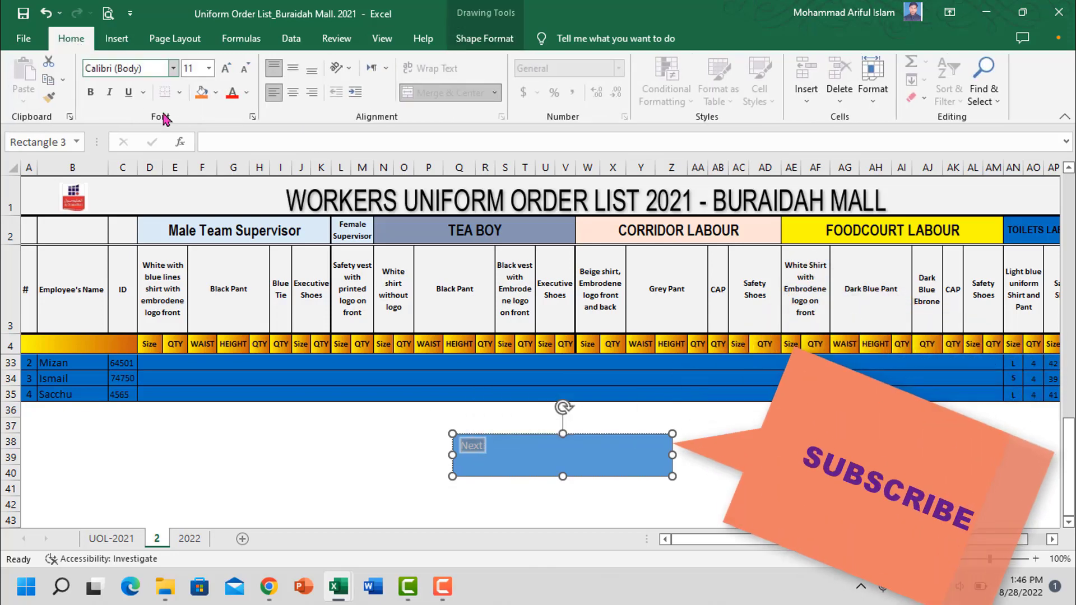
pyautogui.click(210, 69)
pyautogui.click(190, 280)
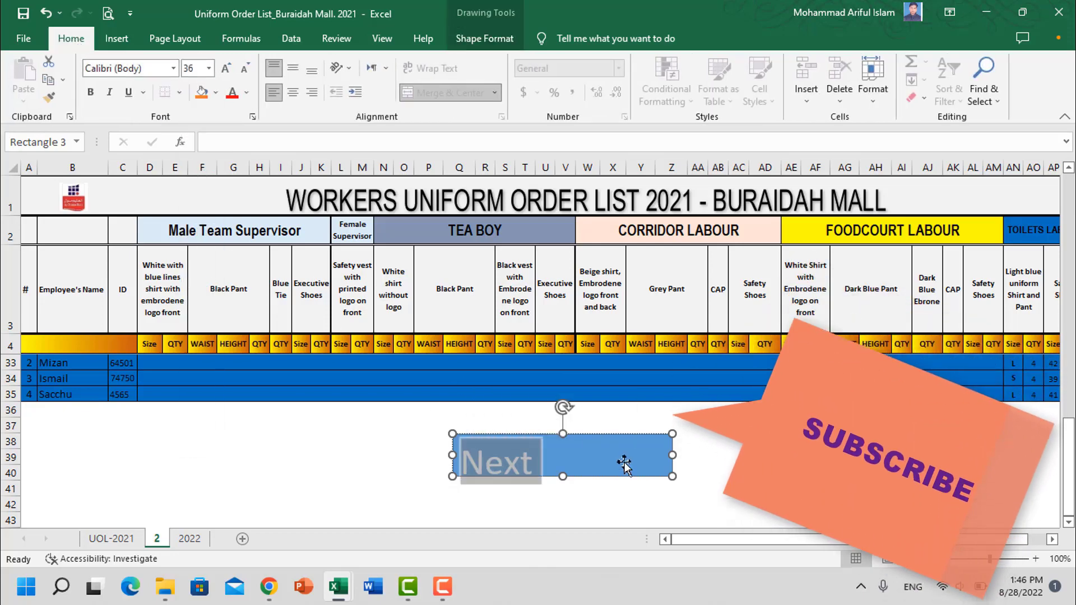
# Resize the sheet 2 rectangle to about 1.4" wide and 0.65" high around its label and remove its outline.
pyautogui.click(647, 477)
pyautogui.moveTo(672, 476); pyautogui.dragTo(617, 441)
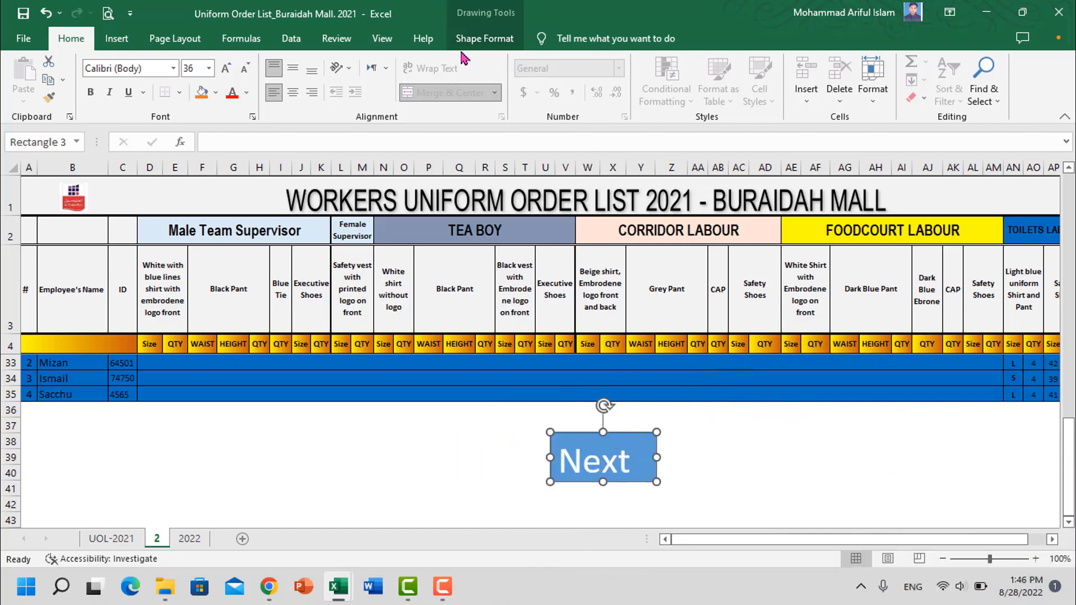
pyautogui.click(481, 40)
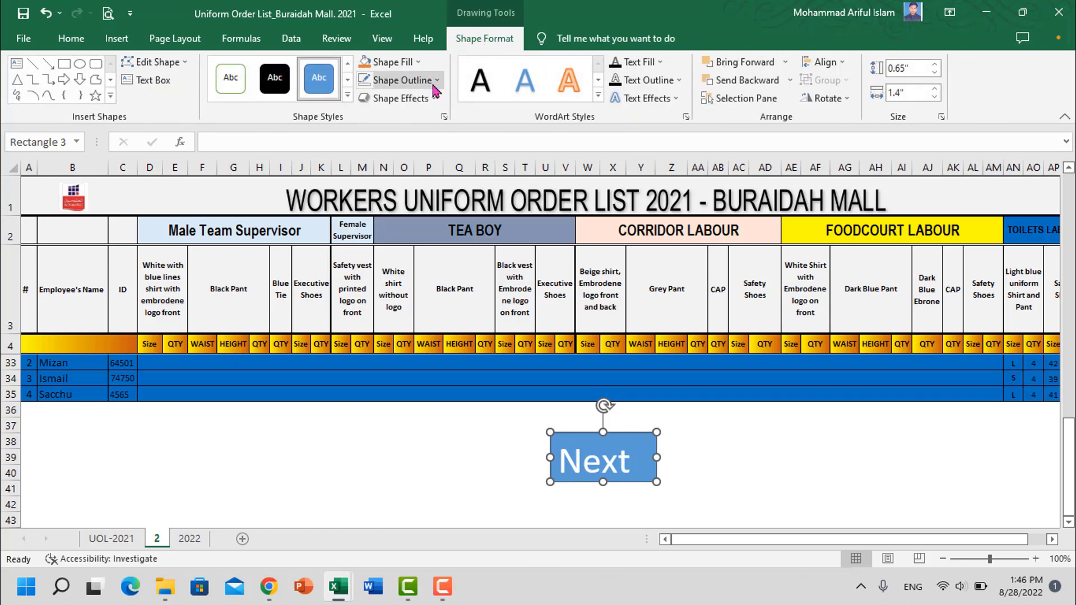
pyautogui.click(436, 83)
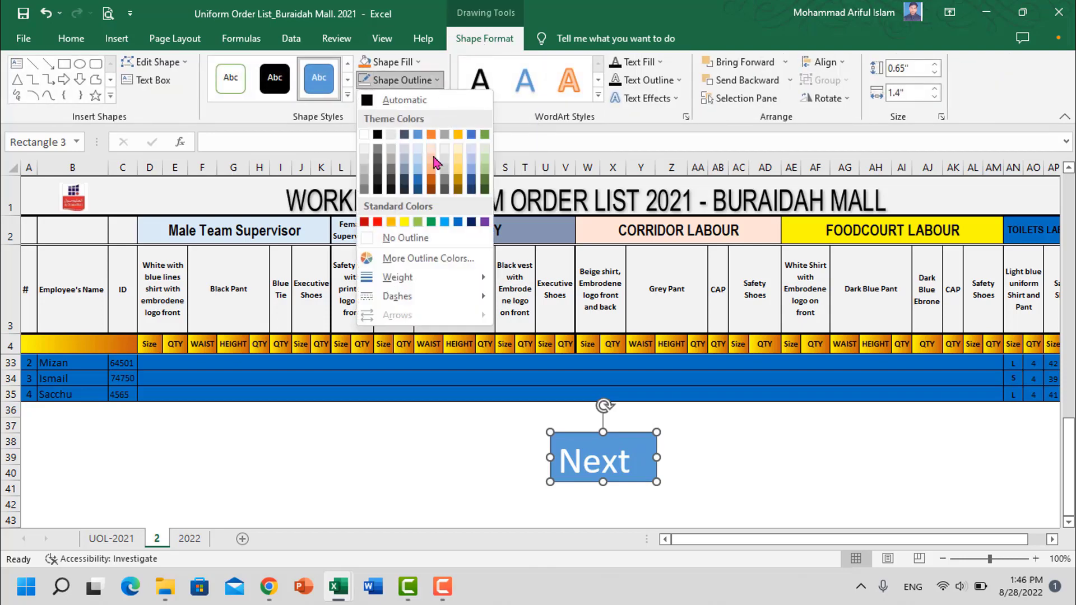
pyautogui.click(423, 239)
pyautogui.click(459, 483)
pyautogui.click(747, 483)
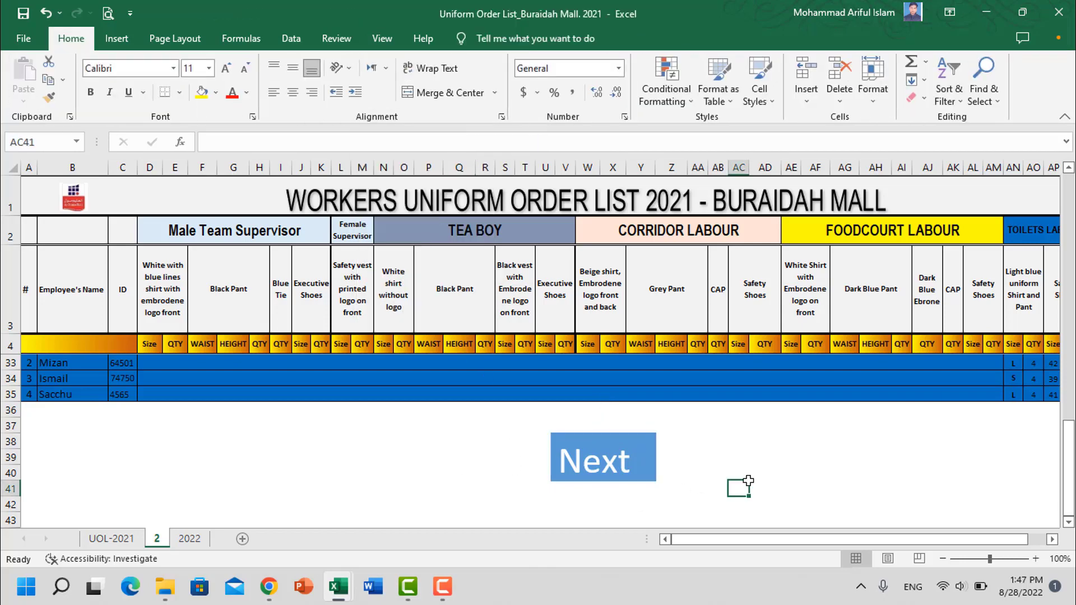
# Insert a hyperlink on sheet 2's "Next" rectangle to cell A1 of sheet 2022 in this document and follow it to test it.
pyautogui.click(630, 447)
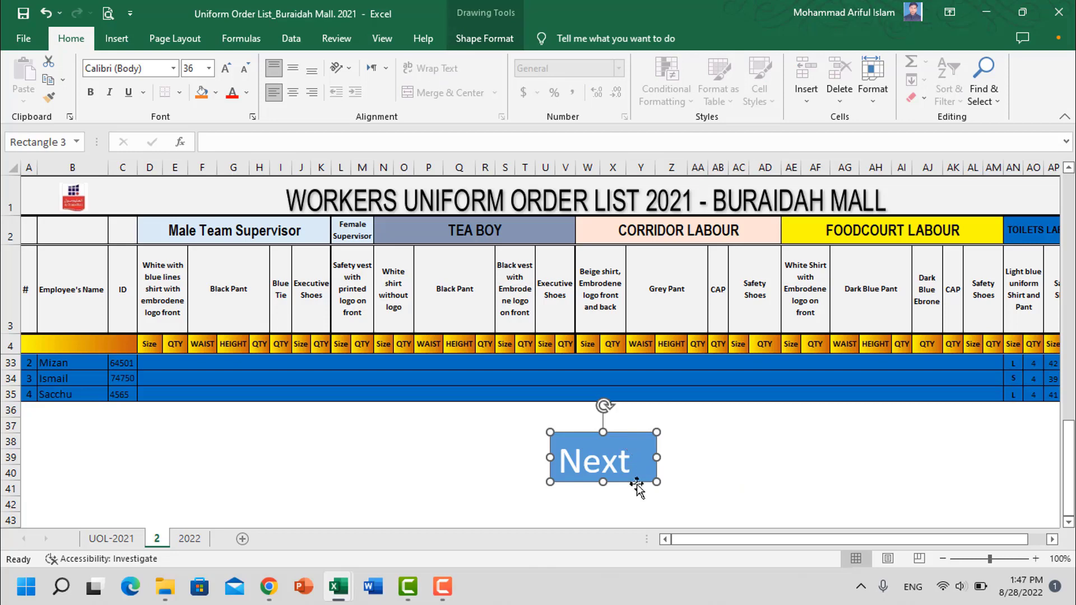
pyautogui.click(116, 40)
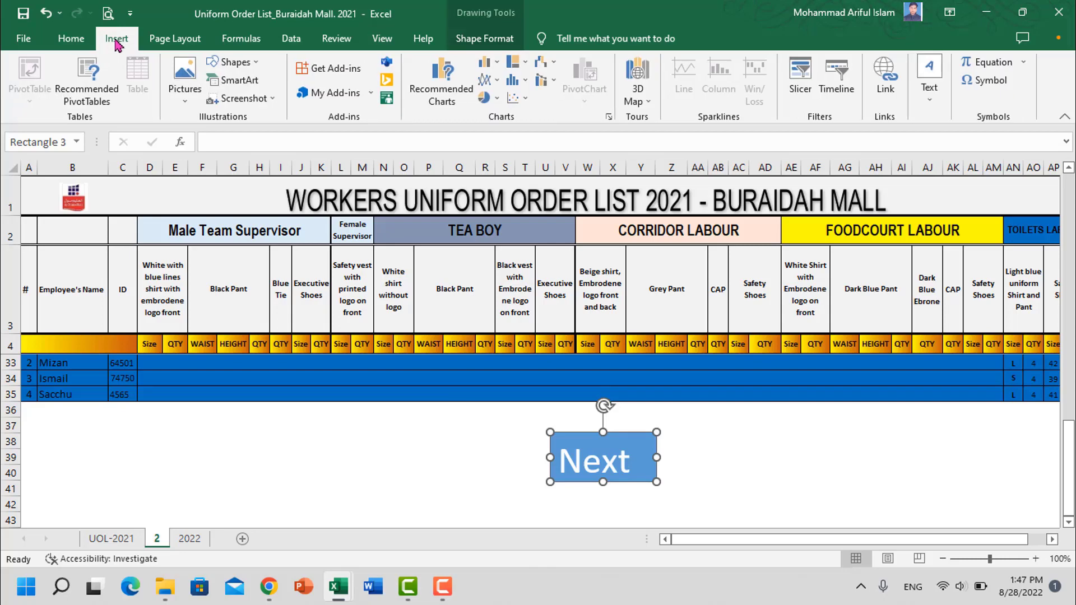
pyautogui.click(889, 82)
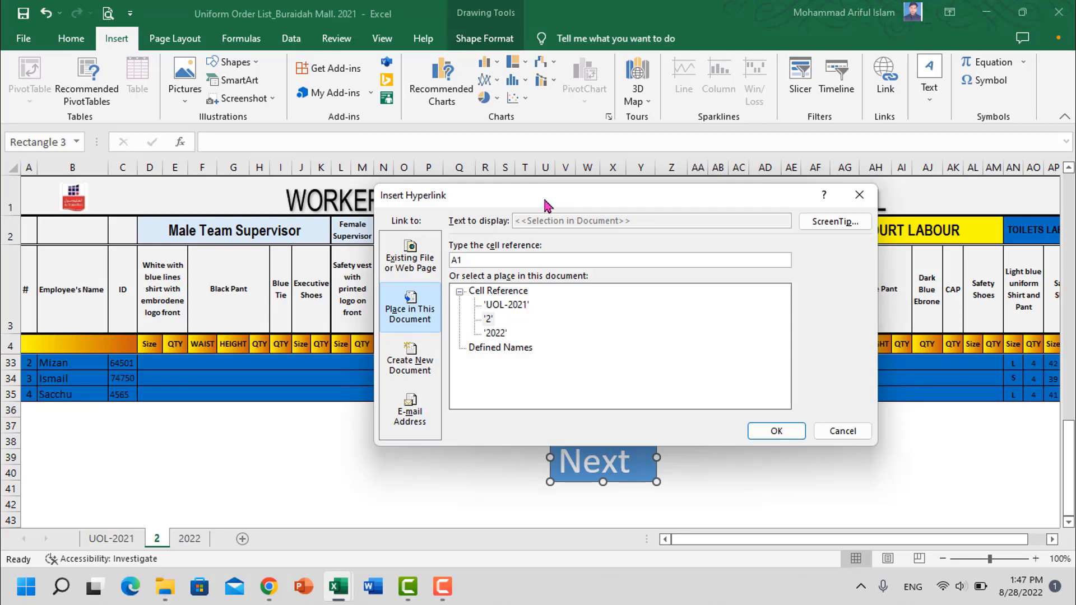
pyautogui.moveTo(549, 206); pyautogui.dragTo(598, 203)
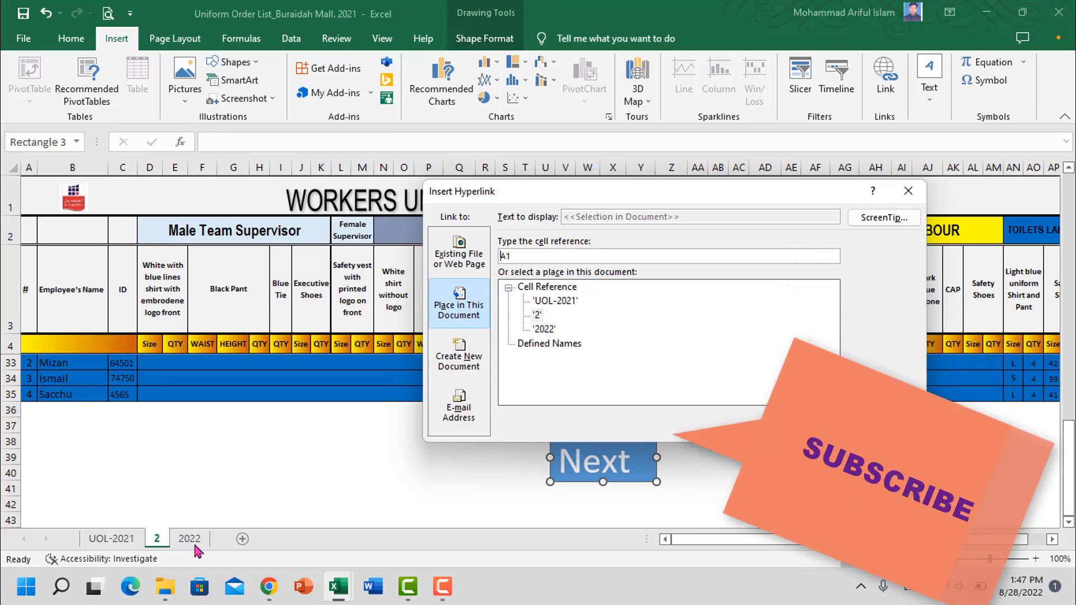
pyautogui.click(544, 330)
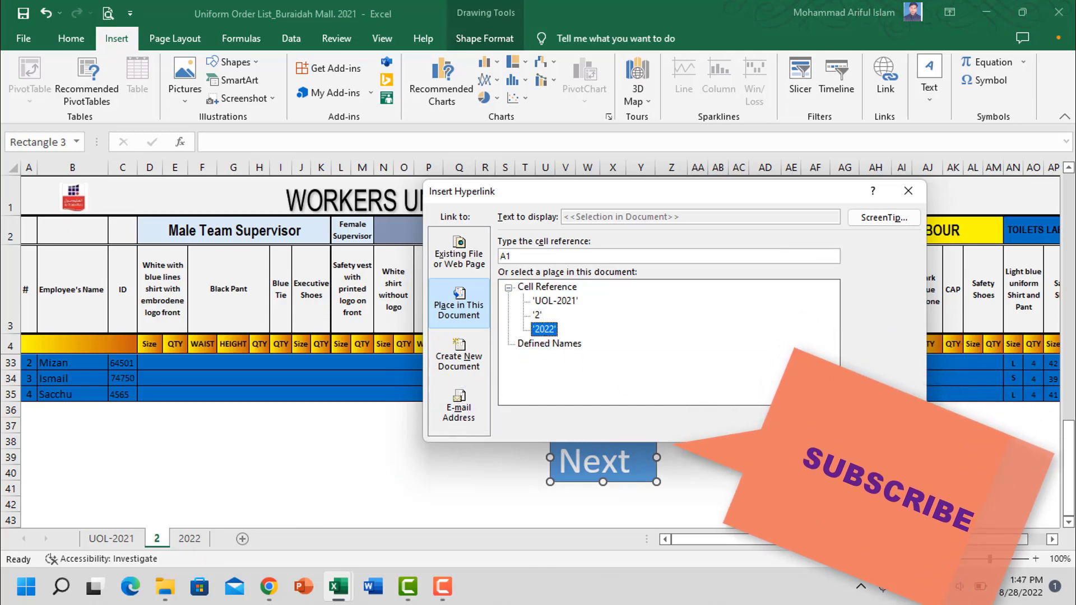
pyautogui.click(819, 424)
pyautogui.click(928, 473)
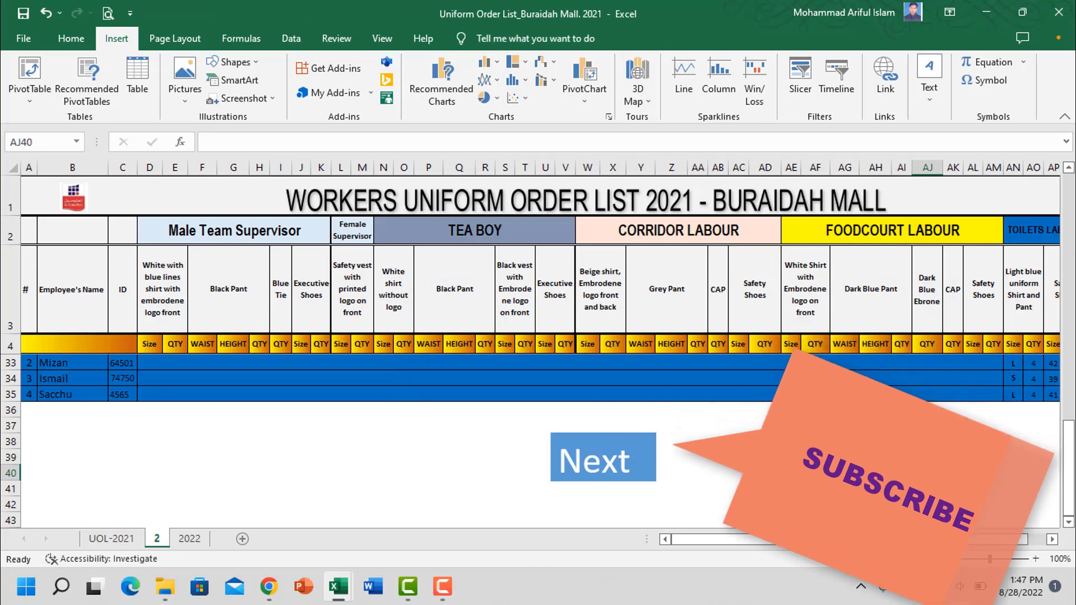
pyautogui.click(605, 474)
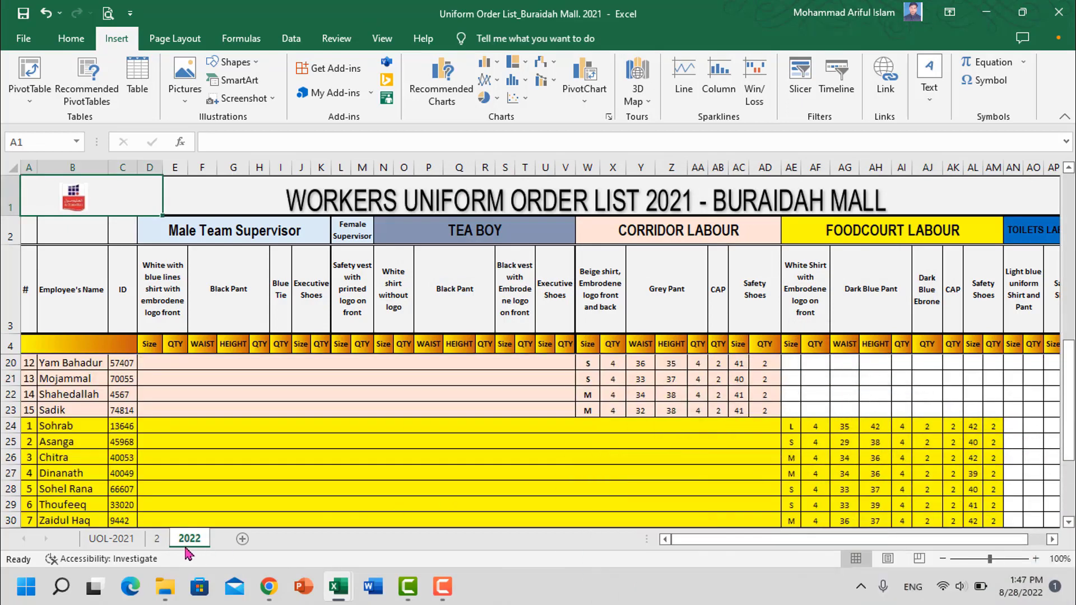
pyautogui.click(572, 469)
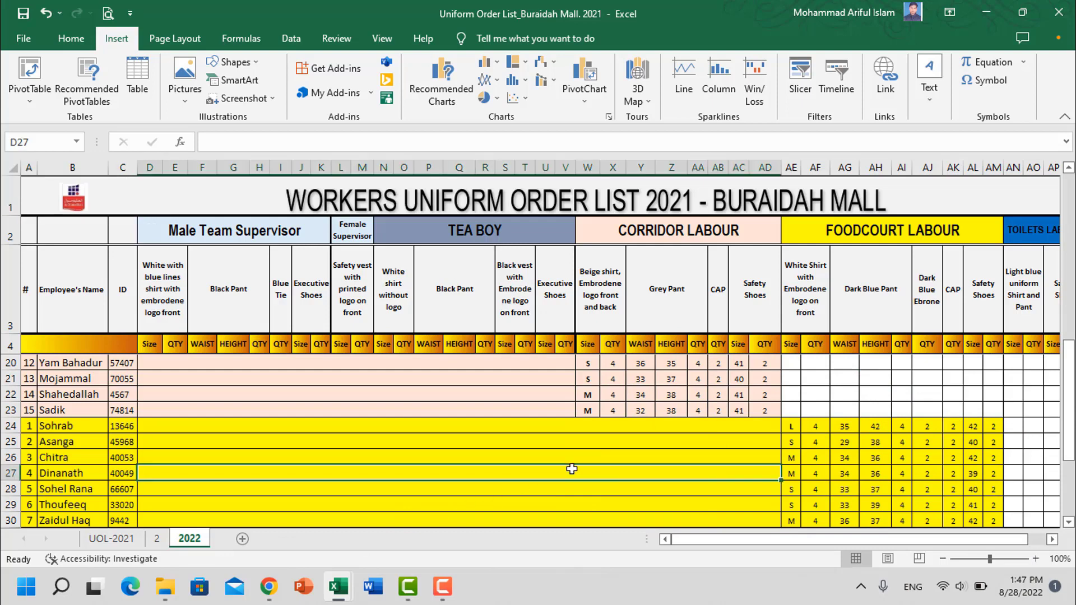